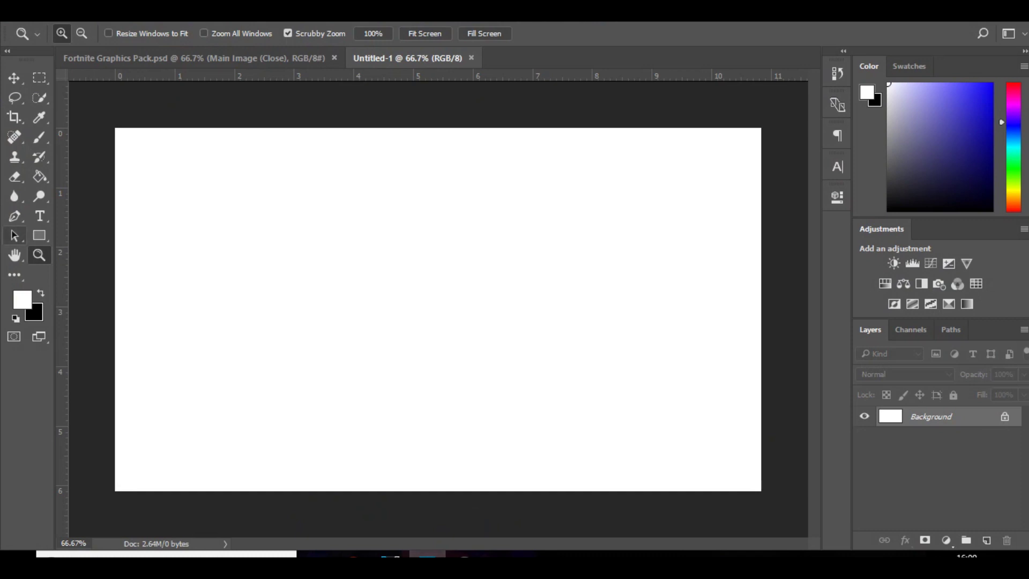
Step: Switch to the Fortnite Graphics Pack document, hide the Main Image (Close) layer and expand the Fortnite Pack (Open) group
left_click(193, 57)
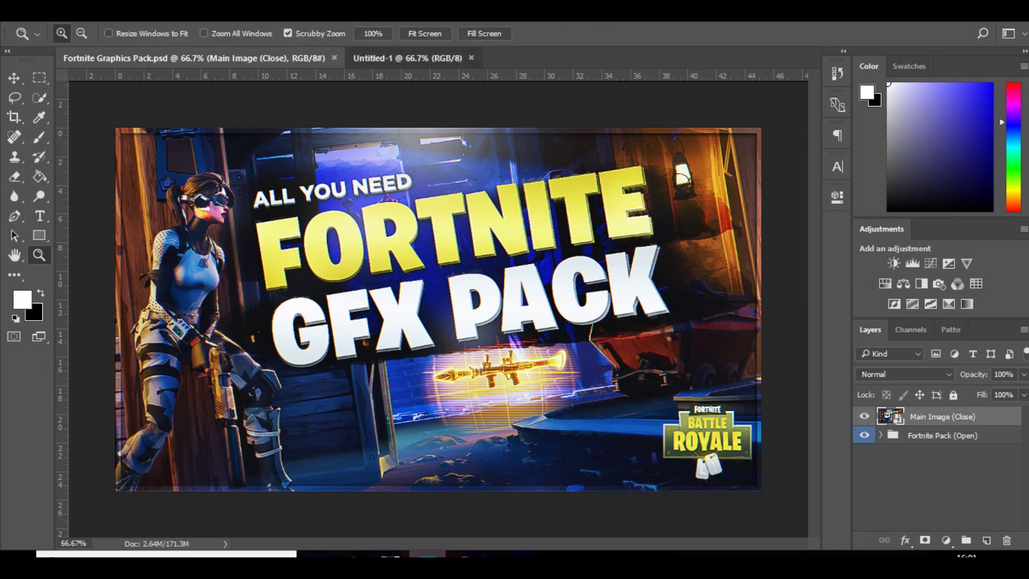
key("ctrl+Tab")
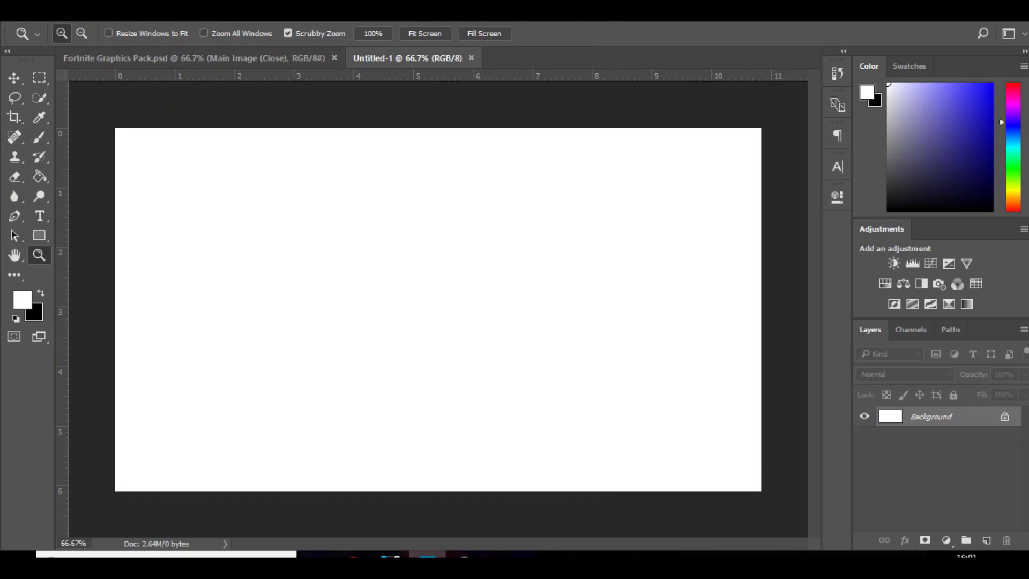
key("ctrl+Tab")
left_click(863, 417)
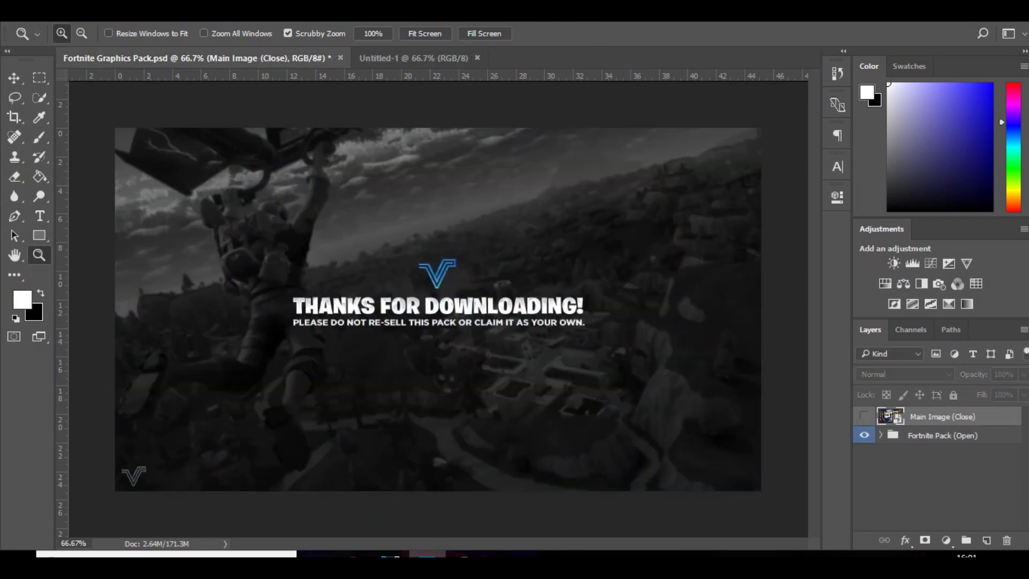
left_click(881, 435)
scroll(938, 466, "down", 5)
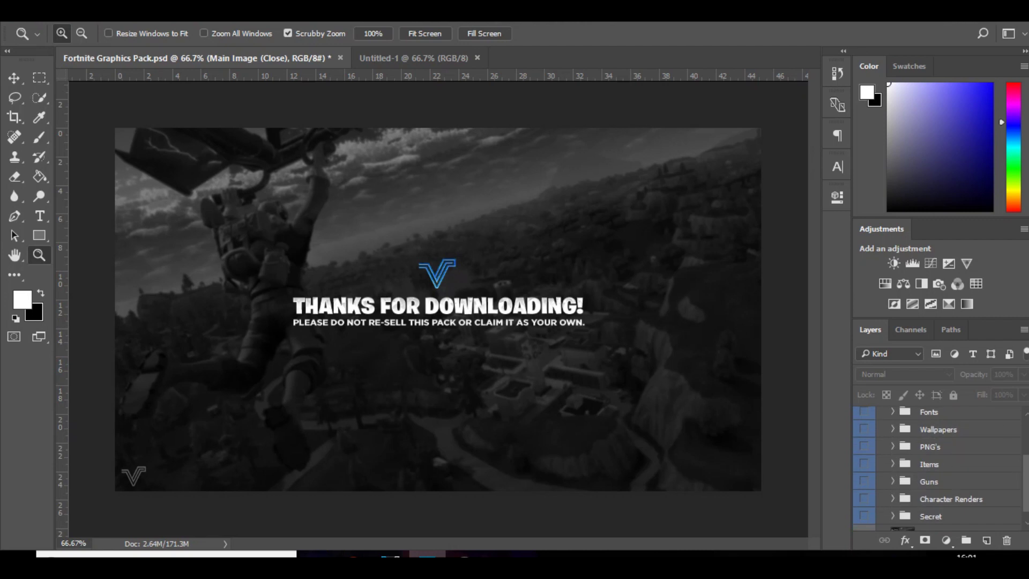
Step: Expand and show the Character Renders group, and make the black armoured knight render visible
left_click(893, 498)
left_click(863, 498)
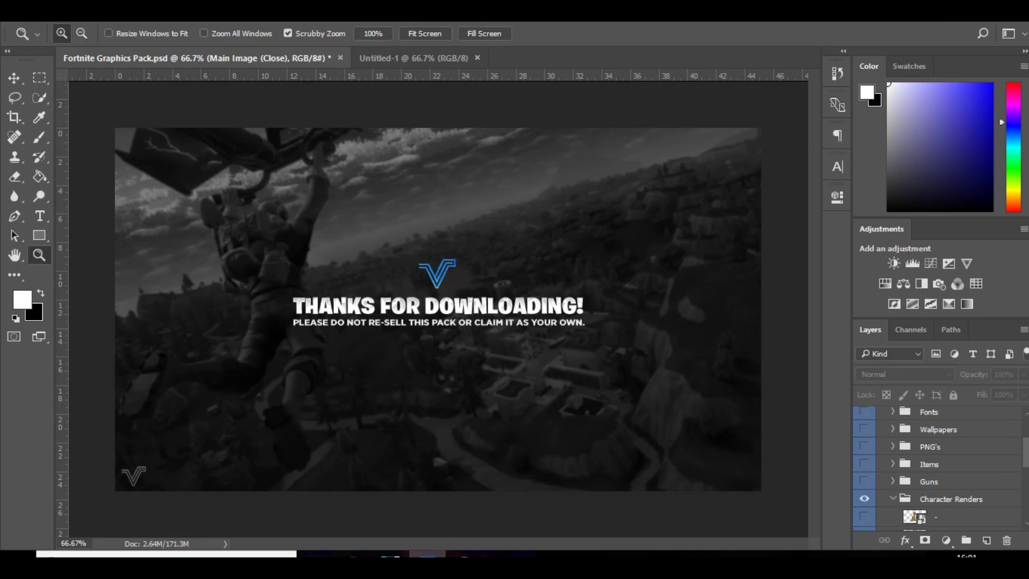
scroll(937, 466, "down", 3)
left_click(863, 516)
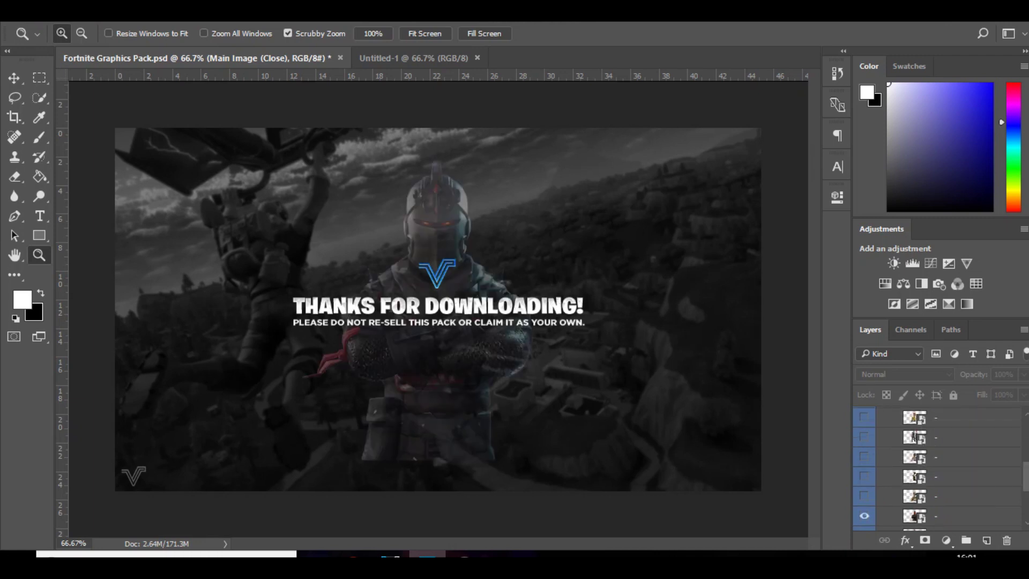
Step: Copy the knight render layer into the Untitled-1 document, placed in the middle of the canvas
left_click(943, 516)
key("v")
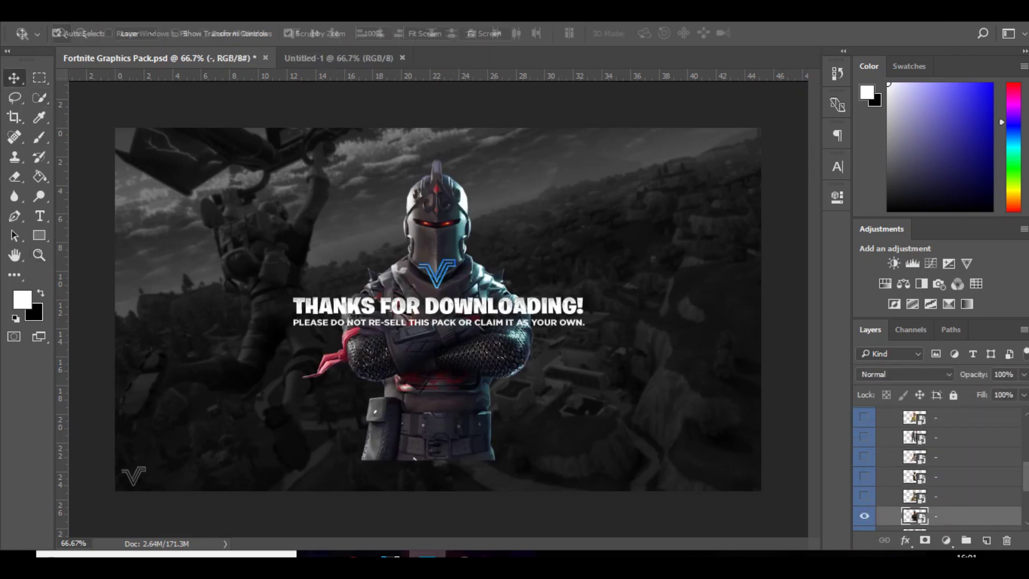
left_click_drag(466, 257, 521, 215)
left_click_drag(521, 310, 437, 224)
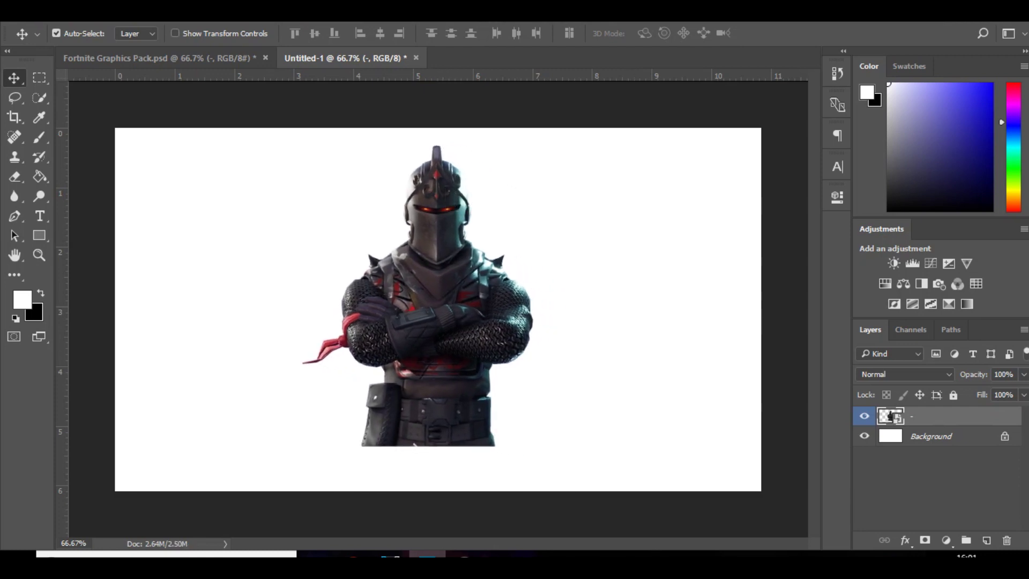
Step: Fill the Background layer with the blue foreground colour 407197
left_click(890, 436)
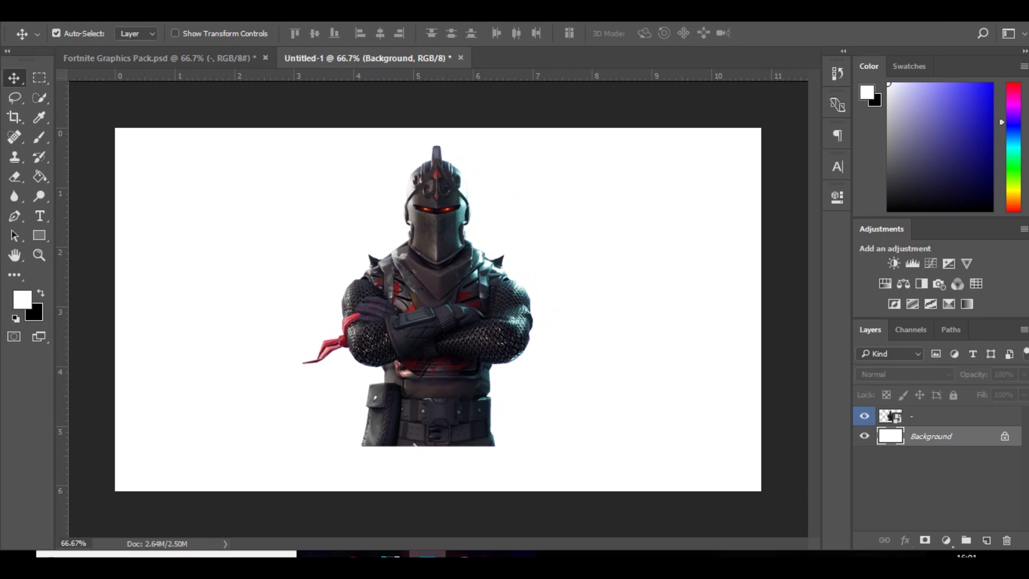
left_click(23, 300)
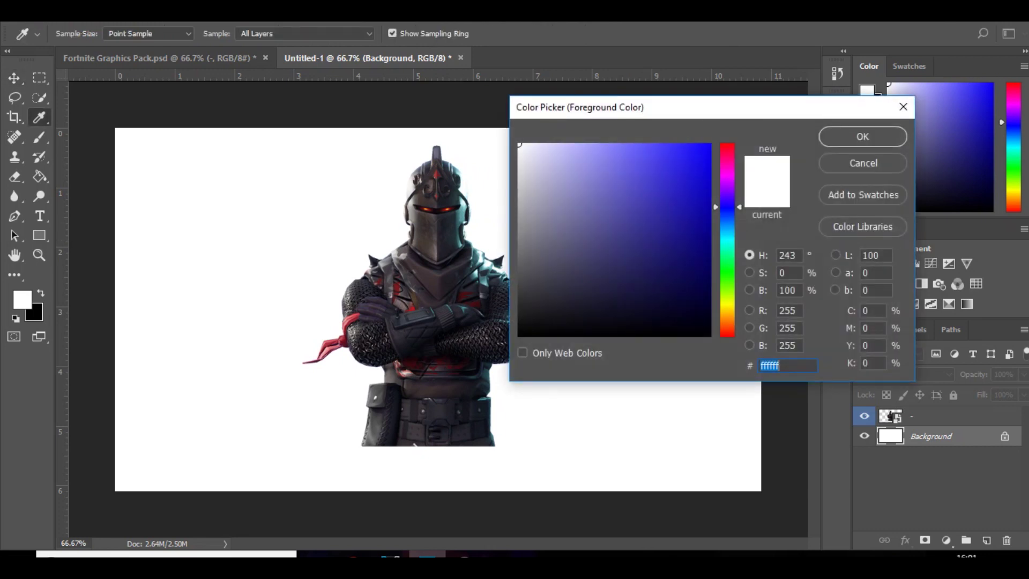
left_click_drag(727, 207, 728, 226)
left_click(627, 222)
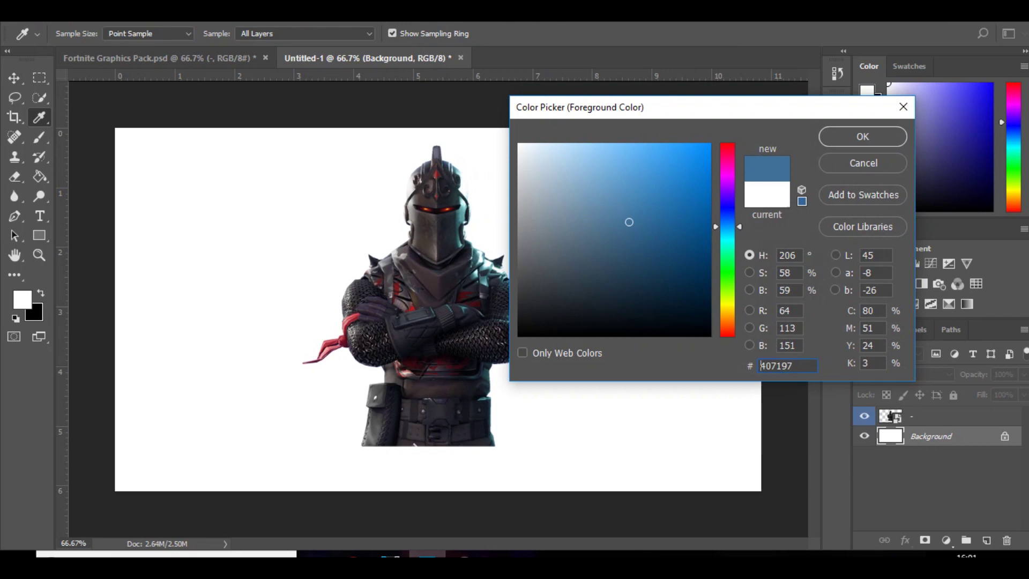
key("Return")
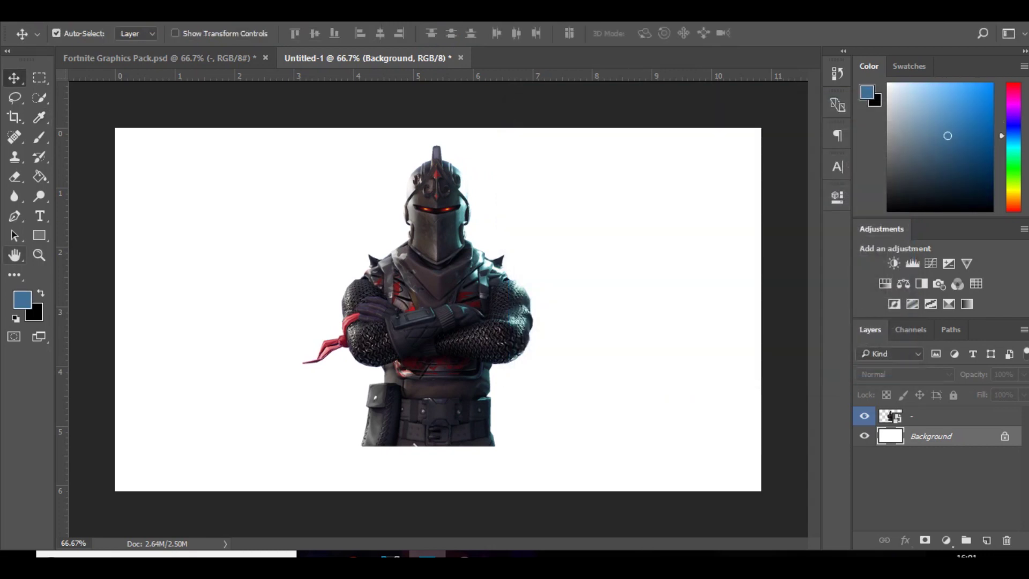
key("alt+BackSpace")
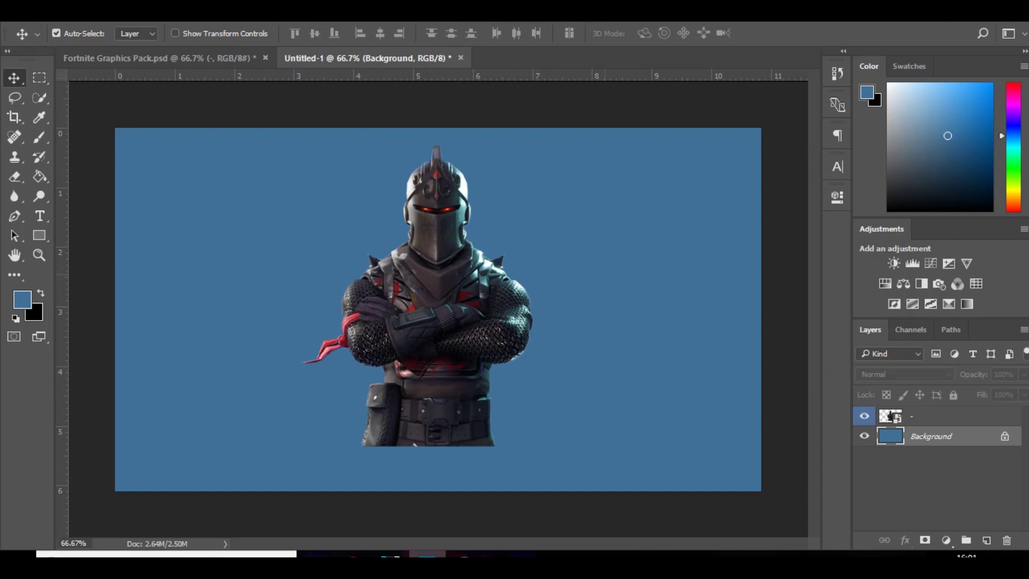
Step: Rasterize the knight layer and add a new empty layer above it as a clipping mask
left_click(939, 416)
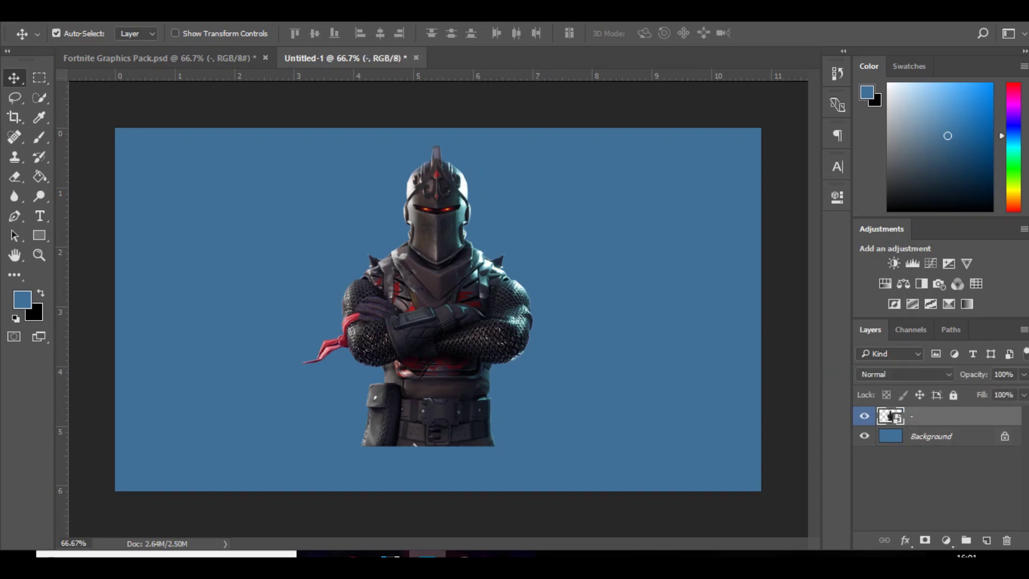
right_click(890, 416)
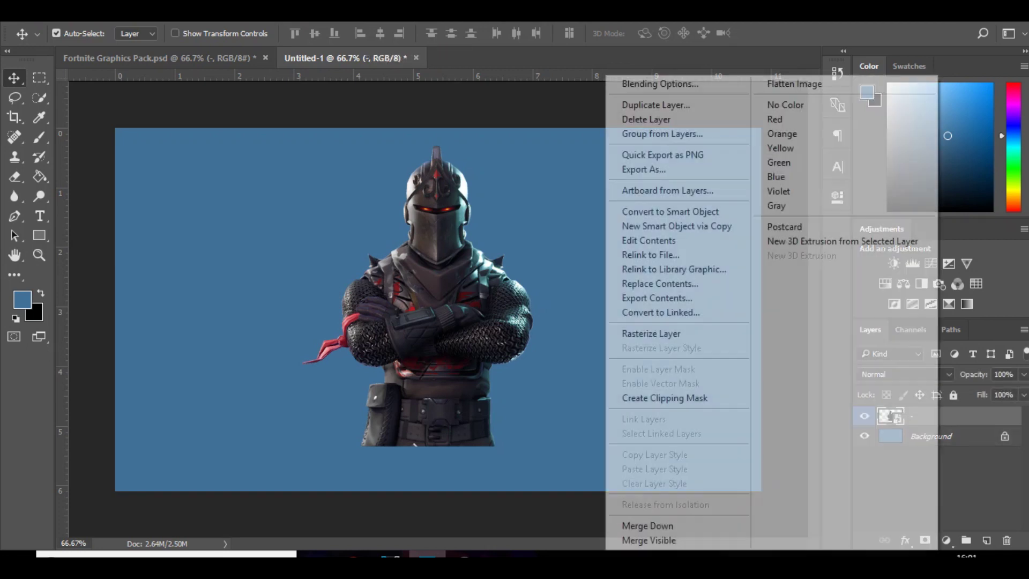
left_click(655, 332)
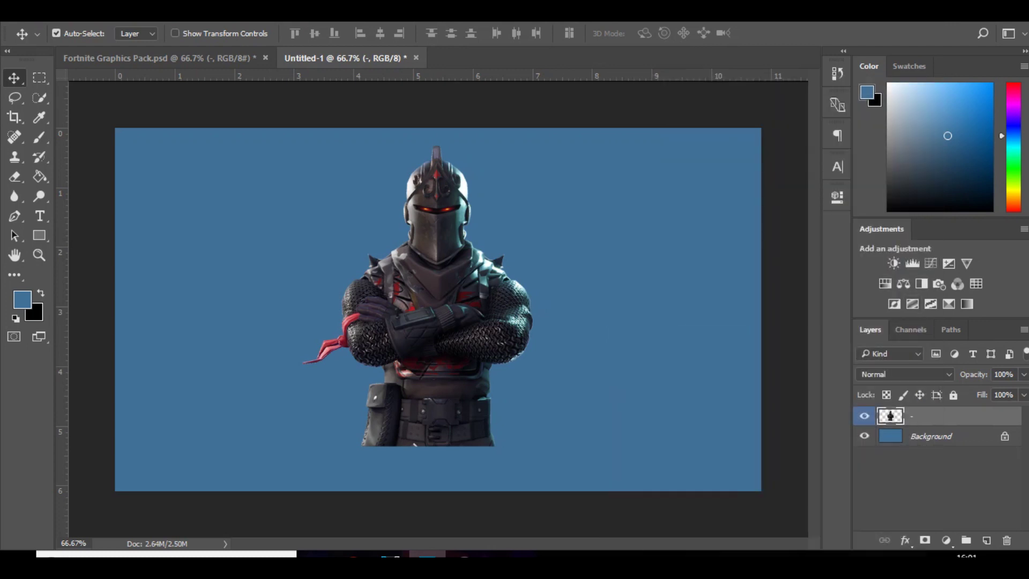
left_click(986, 540)
right_click(922, 417)
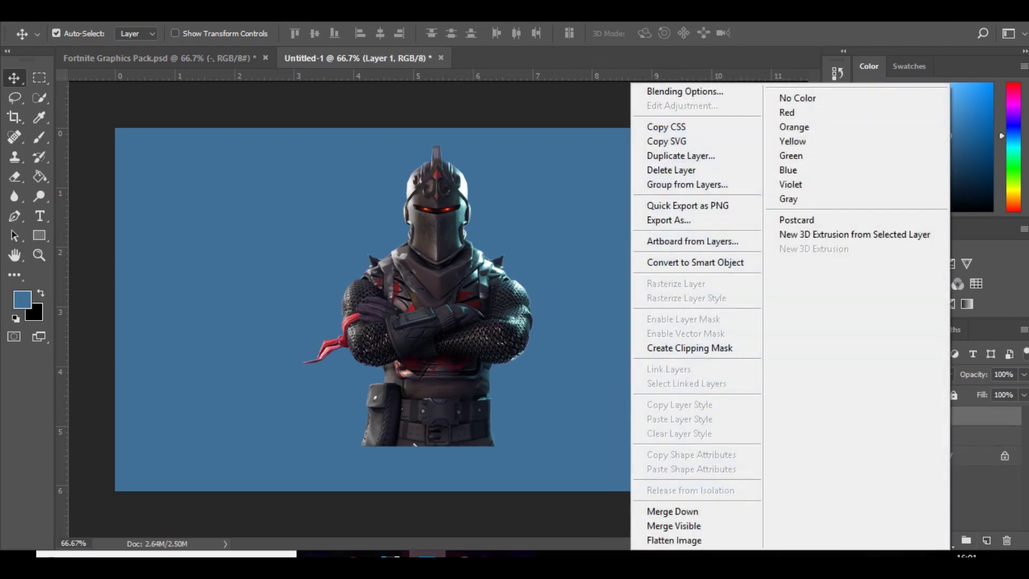
left_click(690, 347)
Step: Paint soft black shadows over the knight's arms and lower body on the clipped layer and set its opacity to 43%
key("b")
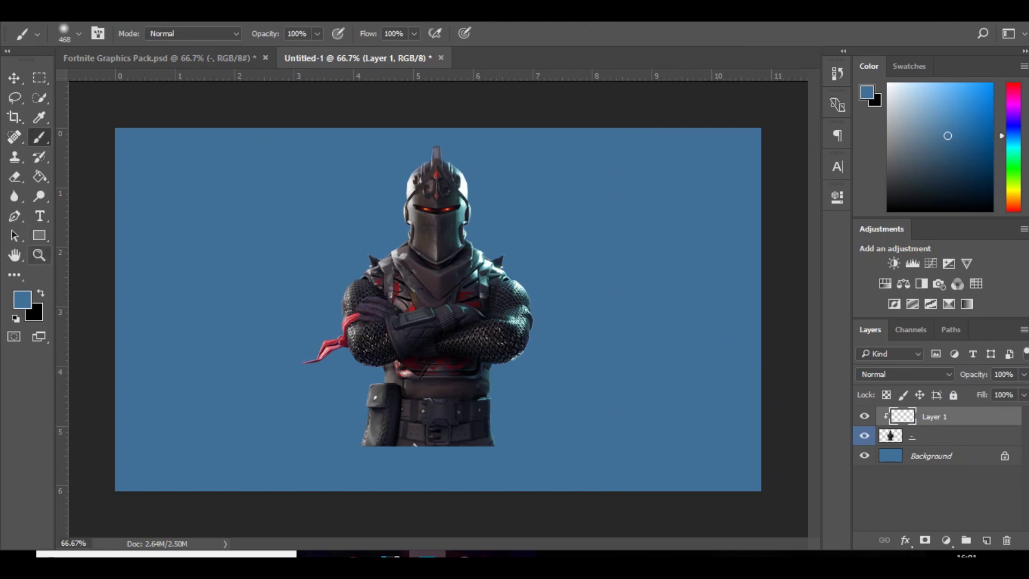
left_click(41, 293)
mouse_move(313, 236)
left_mouse_down()
mouse_move(302, 365)
mouse_move(317, 442)
left_mouse_up()
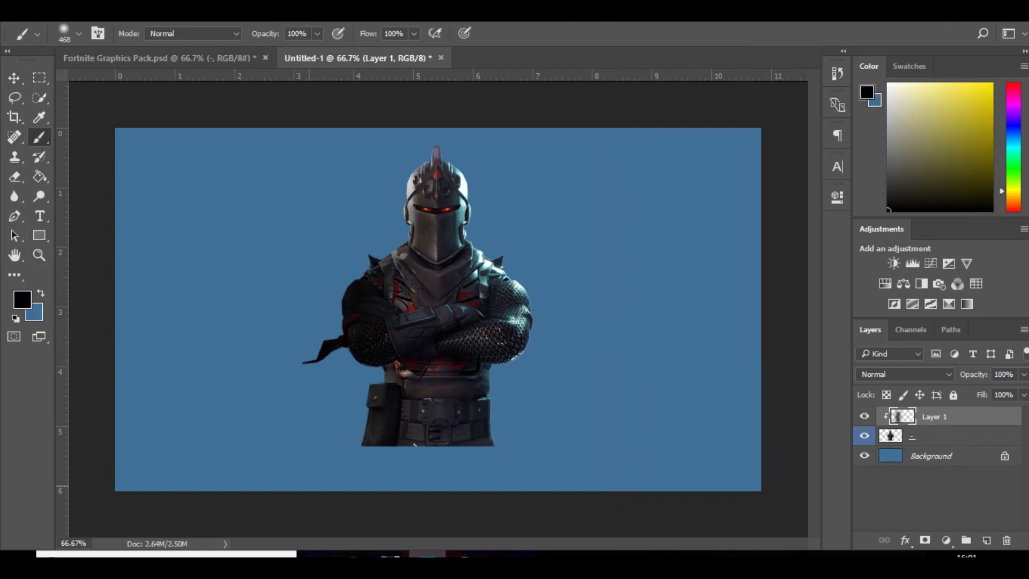
mouse_move(563, 237)
left_mouse_down()
mouse_move(585, 424)
mouse_move(579, 485)
left_mouse_up()
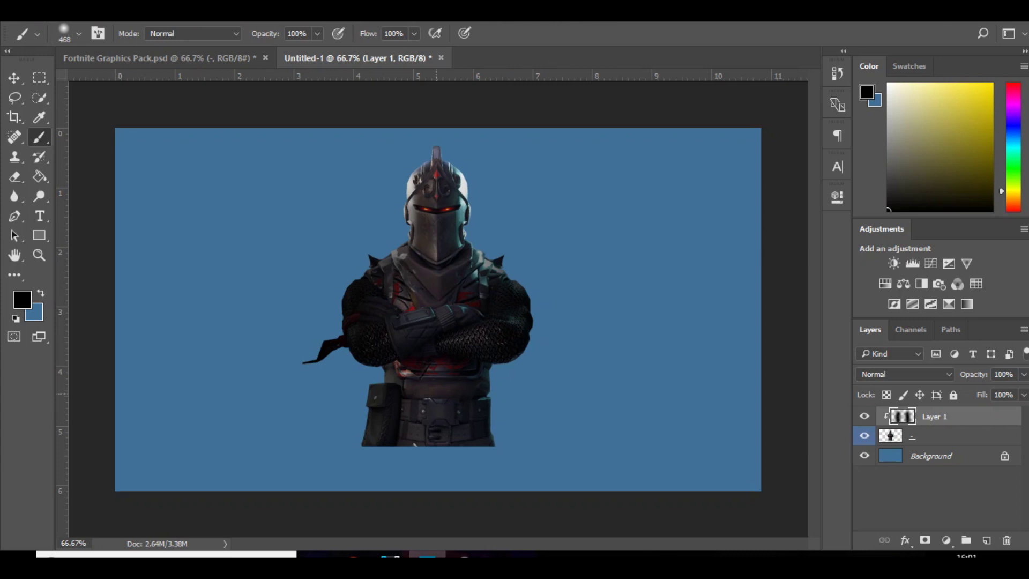
left_click(435, 394)
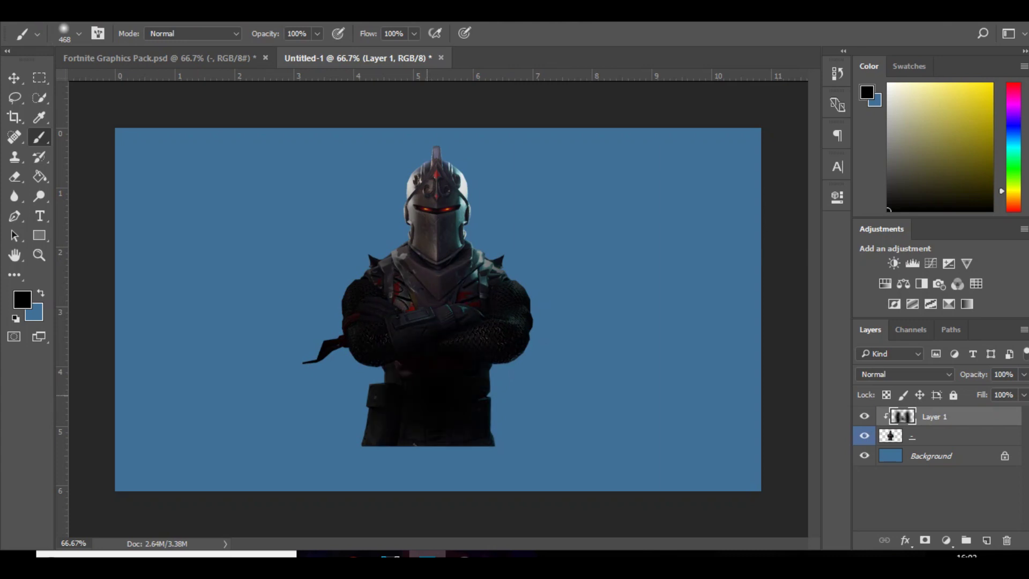
left_click(423, 395)
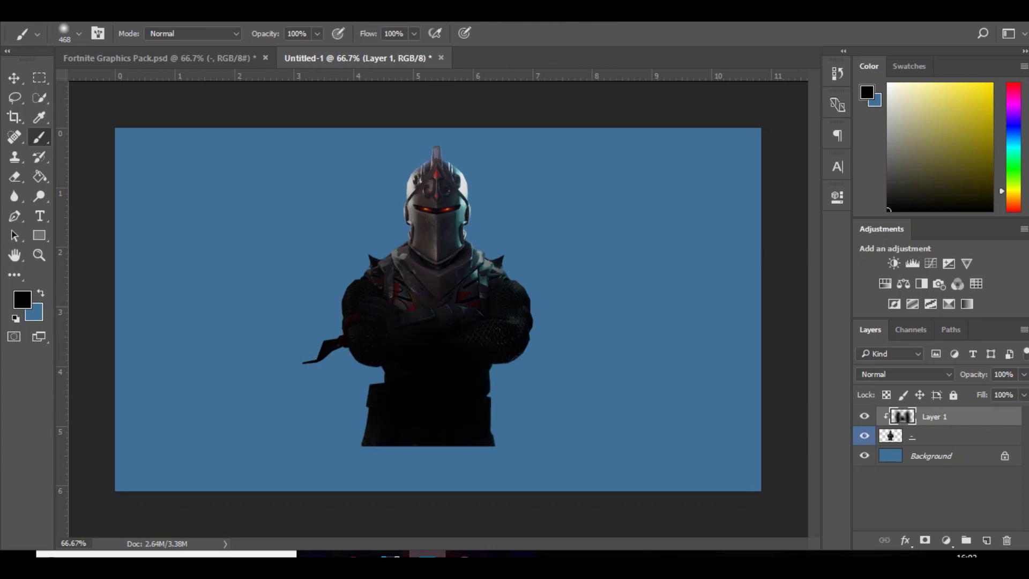
left_click(1024, 374)
left_click_drag(1022, 393, 982, 392)
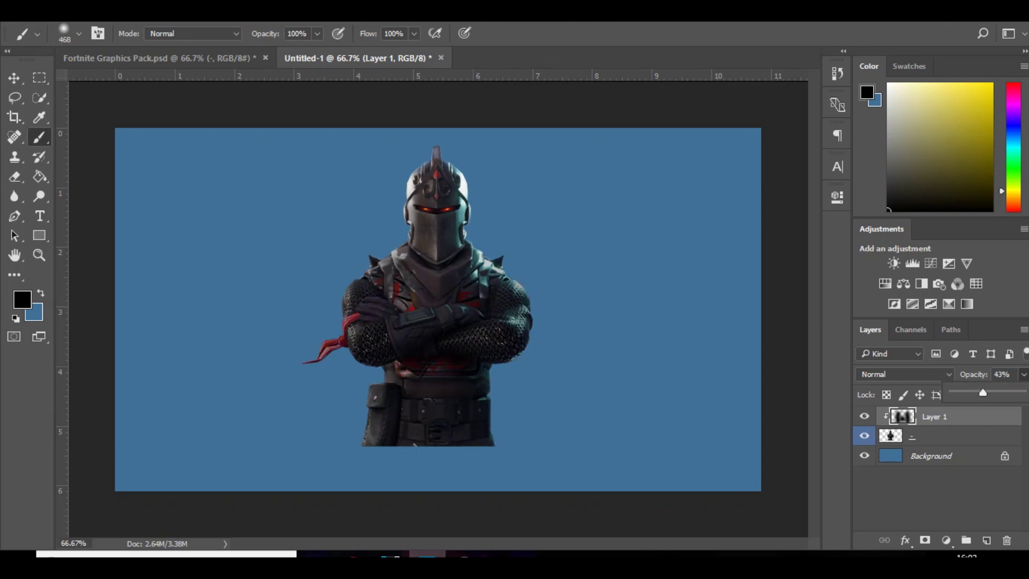
Step: Add another layer clipped to the knight above the shadow layer and set the foreground colour to white (ffffff)
left_click(987, 540)
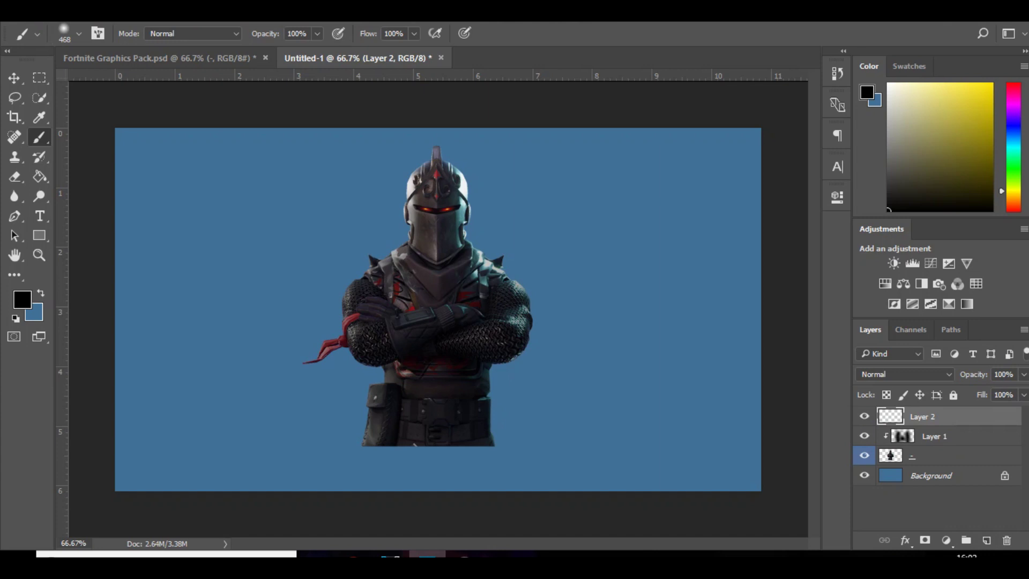
key("x")
left_click(22, 300)
left_click_drag(539, 164, 518, 144)
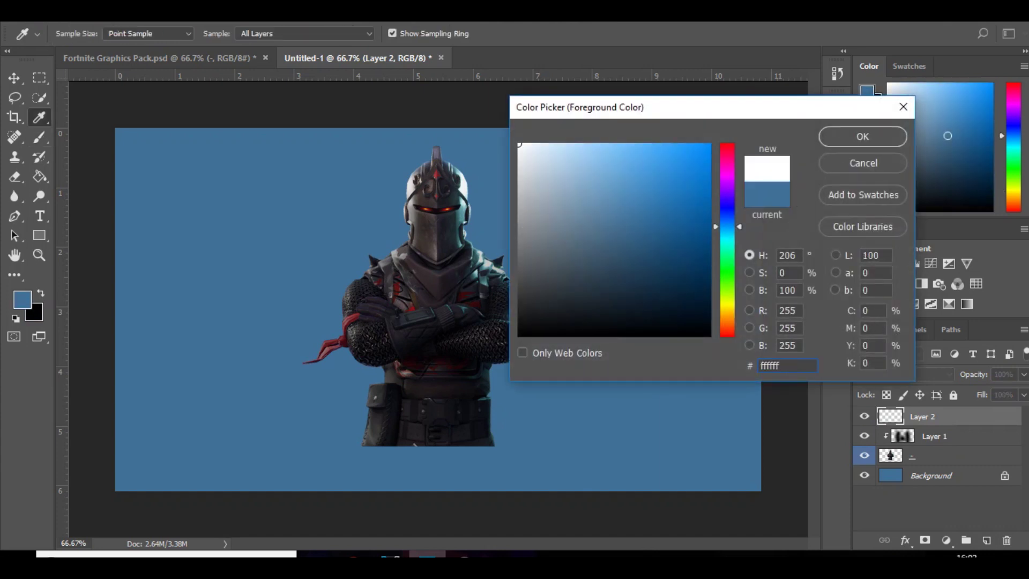
type("f")
key("Return")
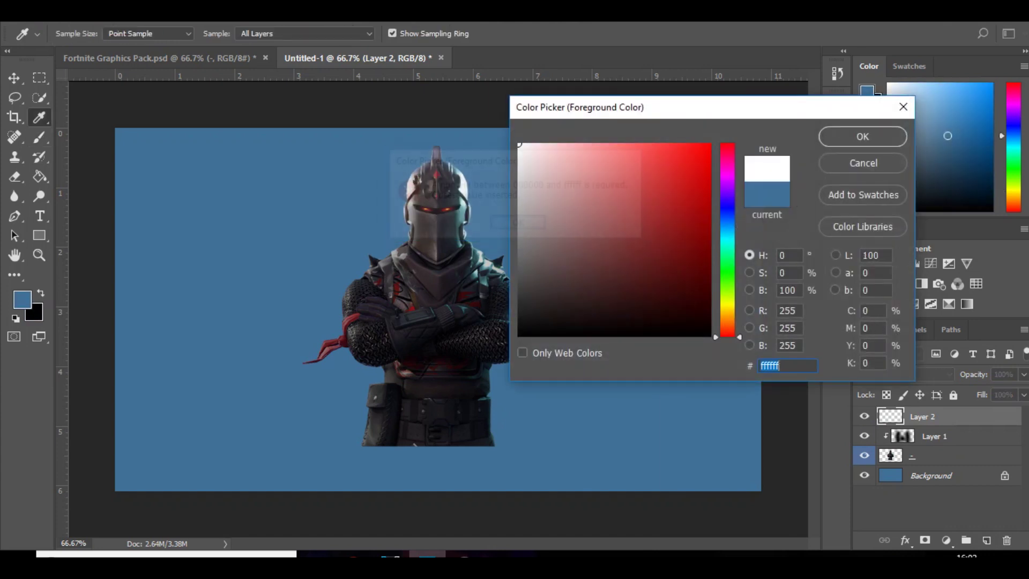
key("Return")
key("b")
right_click(958, 416)
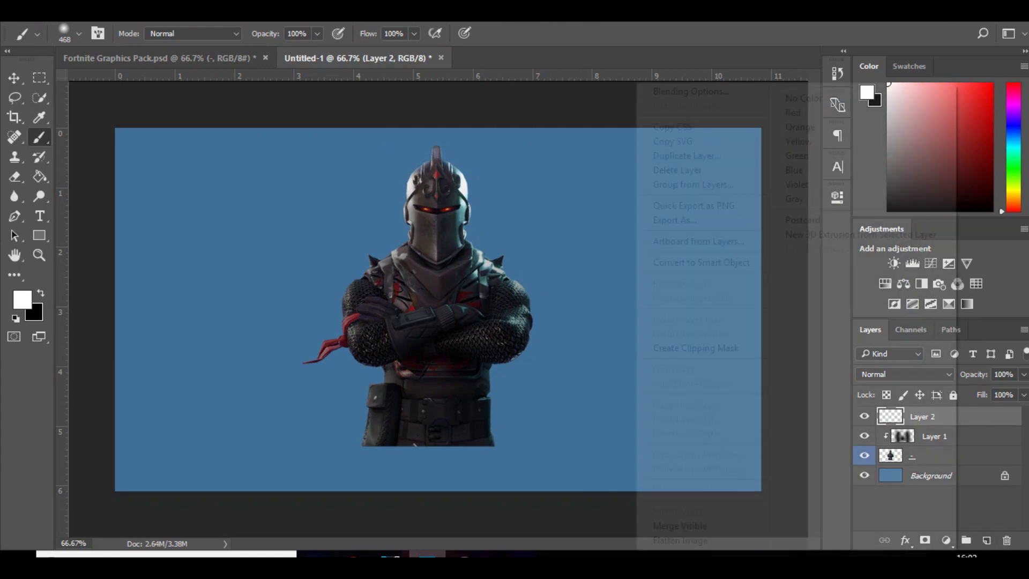
left_click(691, 347)
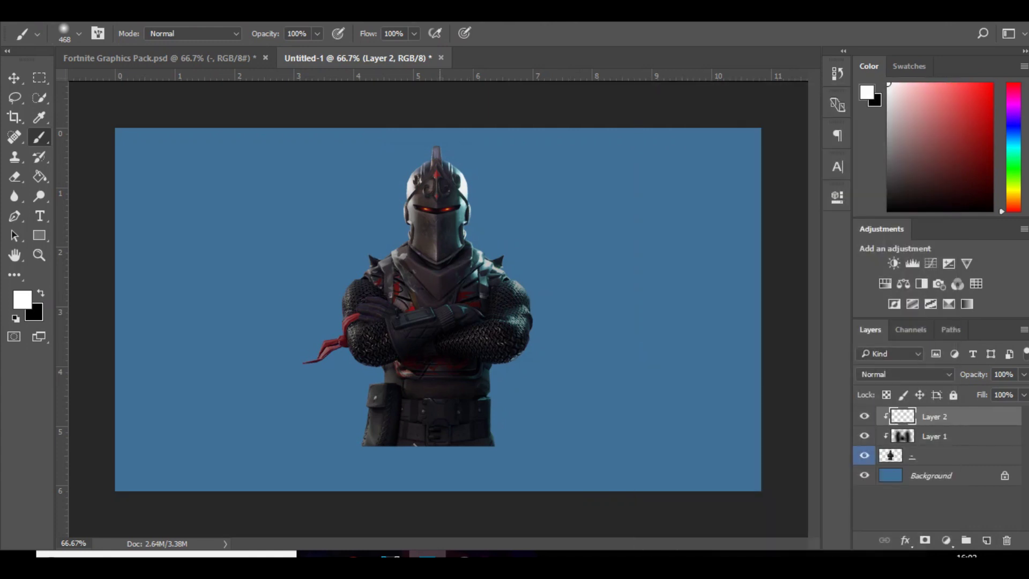
Step: Paint soft white highlights on the top of the knight's helmet and both shoulders, and lower the highlight layer's opacity
left_click(438, 123)
left_click(343, 253)
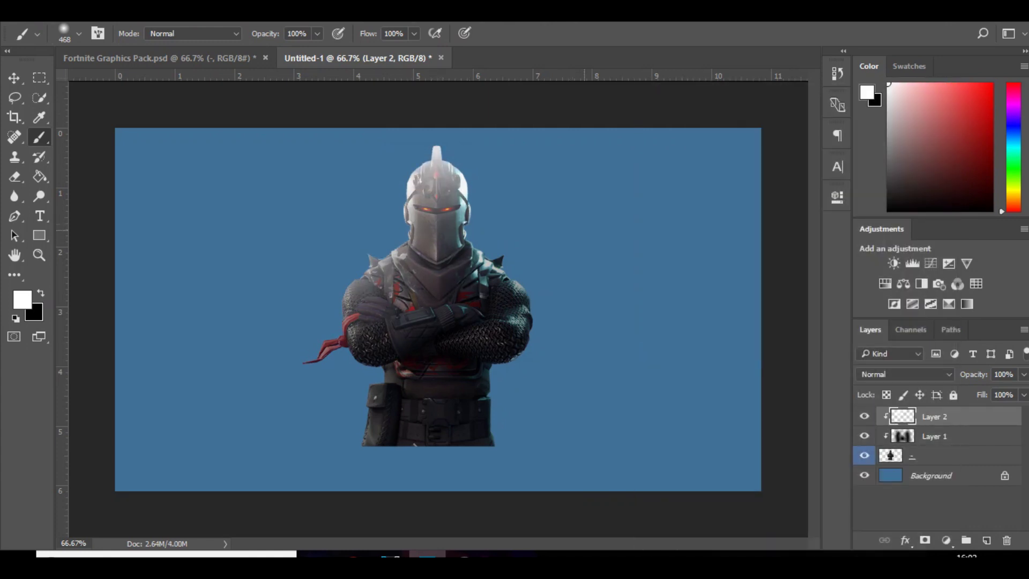
left_click(566, 258)
left_click(1024, 374)
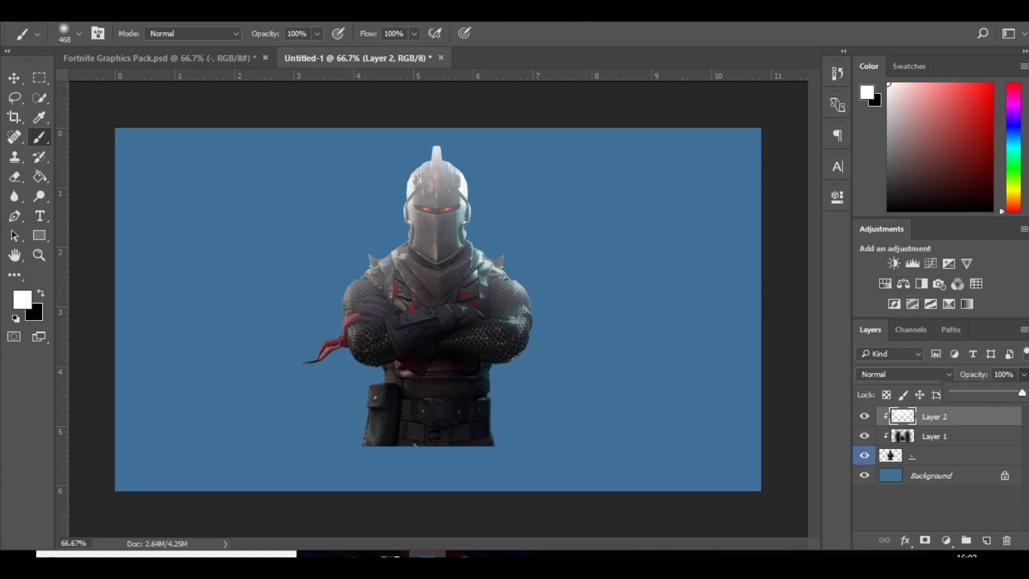
mouse_move(1021, 392)
left_mouse_down()
mouse_move(954, 393)
mouse_move(974, 393)
left_mouse_up()
Step: Group the knight with its shadow and highlight layers and merge the group into one layer, keeping the blue Background separate
left_click(934, 416)
left_click(932, 456, "shift")
key("ctrl+g")
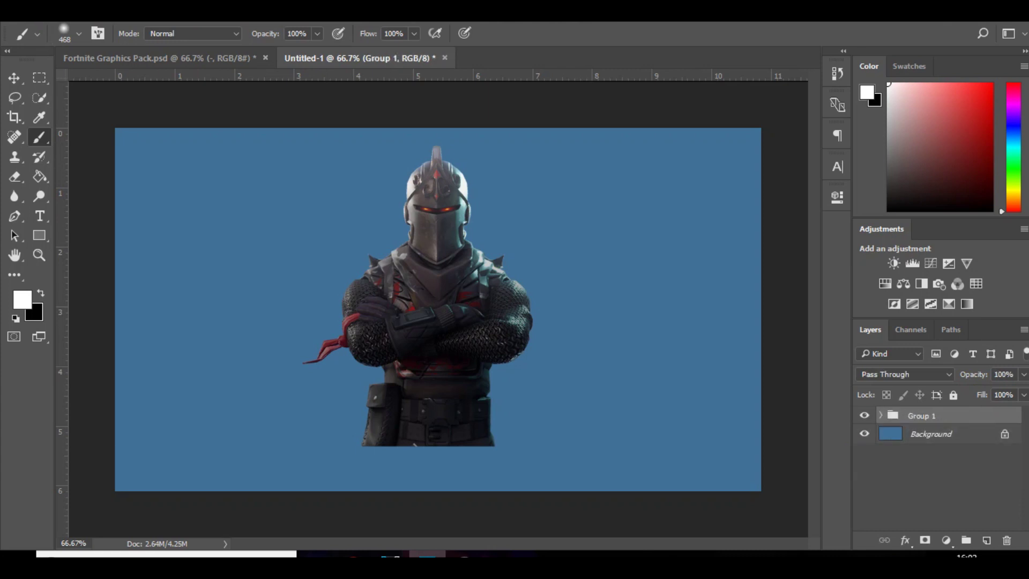
key("ctrl+shift+e")
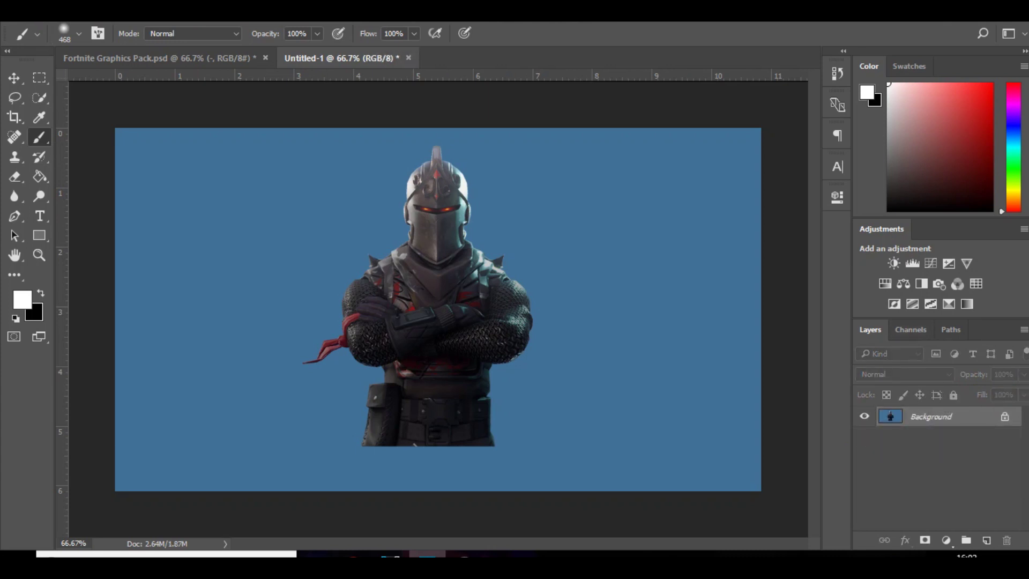
key("ctrl+z")
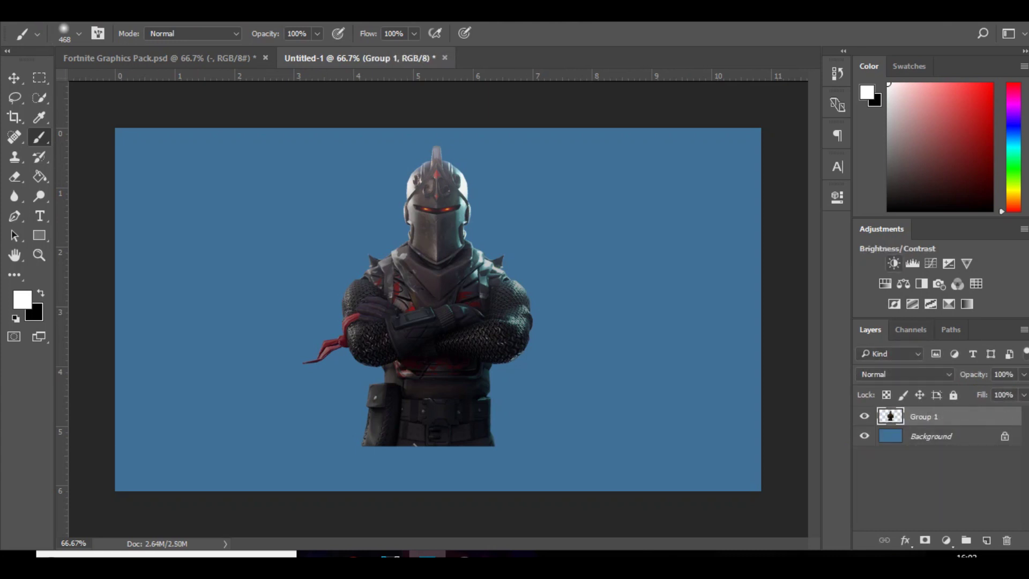
Step: Add a Brightness/Contrast adjustment layer above the merged knight with brightness -11 and contrast 10
left_click(893, 263)
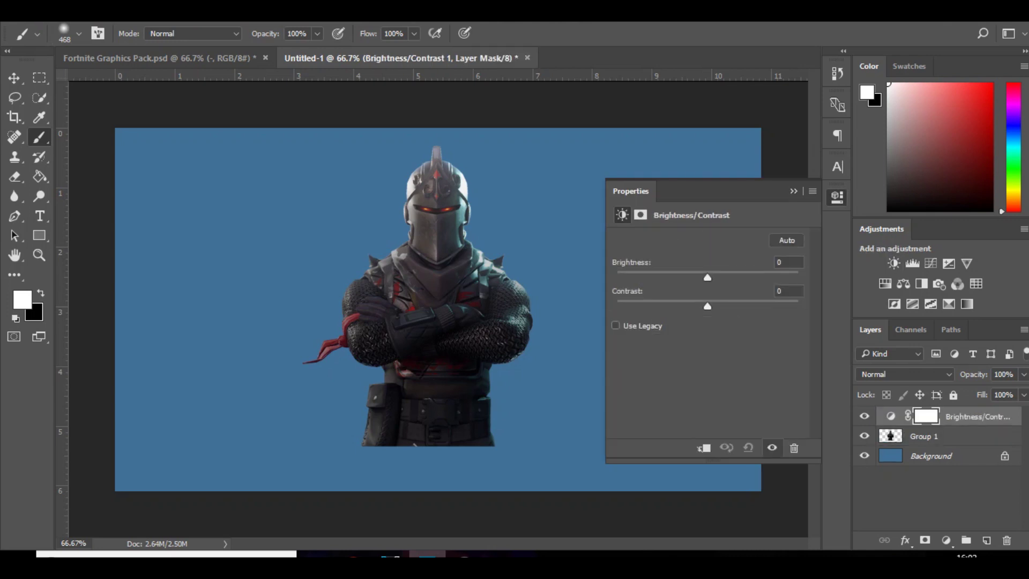
left_click_drag(708, 277, 716, 306)
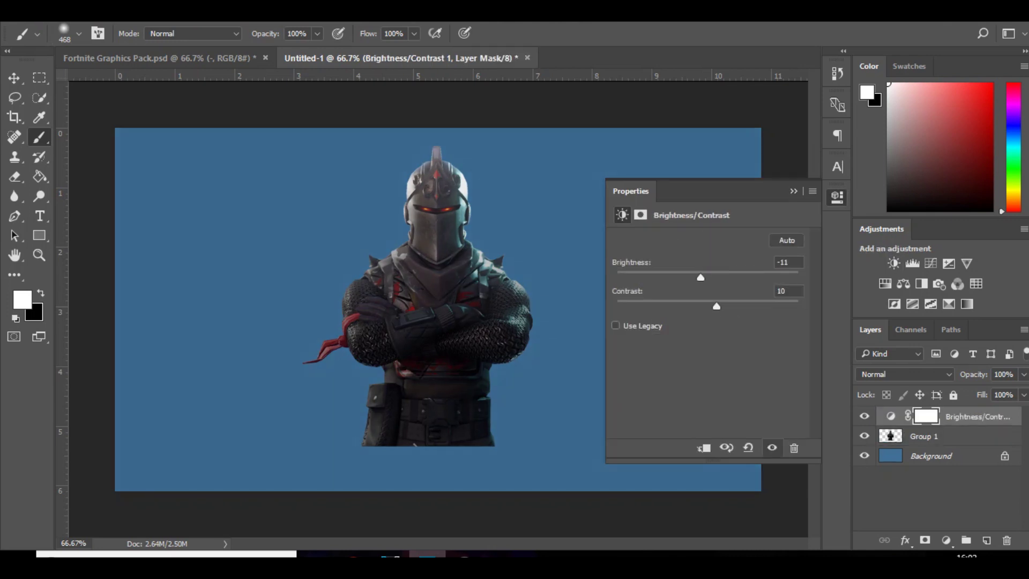
Step: Add a Curves adjustment layer with a slight S-curve and an Exposure layer with exposure +0.17, offset +0.0083 and gamma correction 0.90
left_click(930, 263)
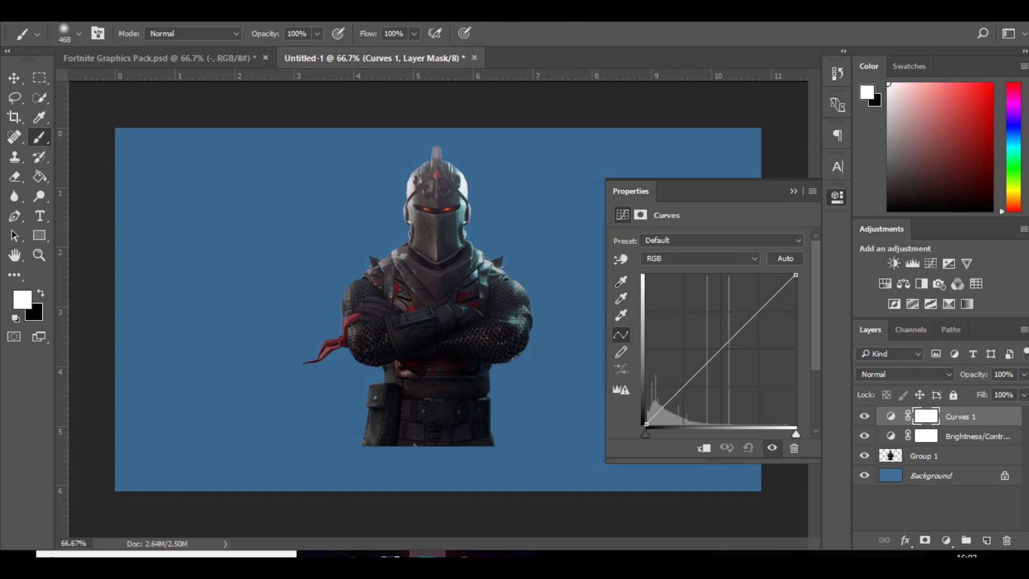
left_click_drag(754, 315, 754, 308)
left_click_drag(683, 384, 683, 387)
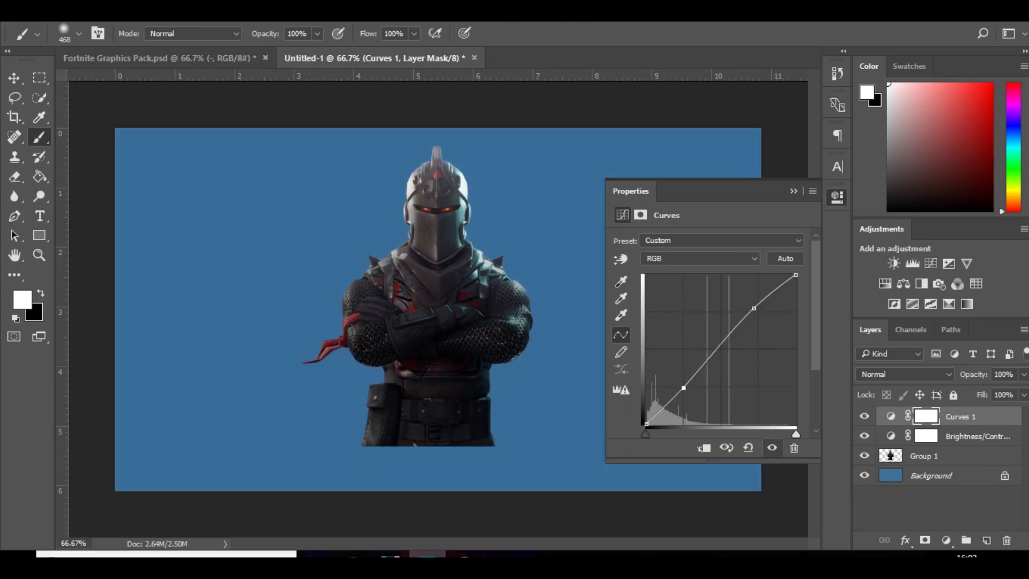
left_click(948, 263)
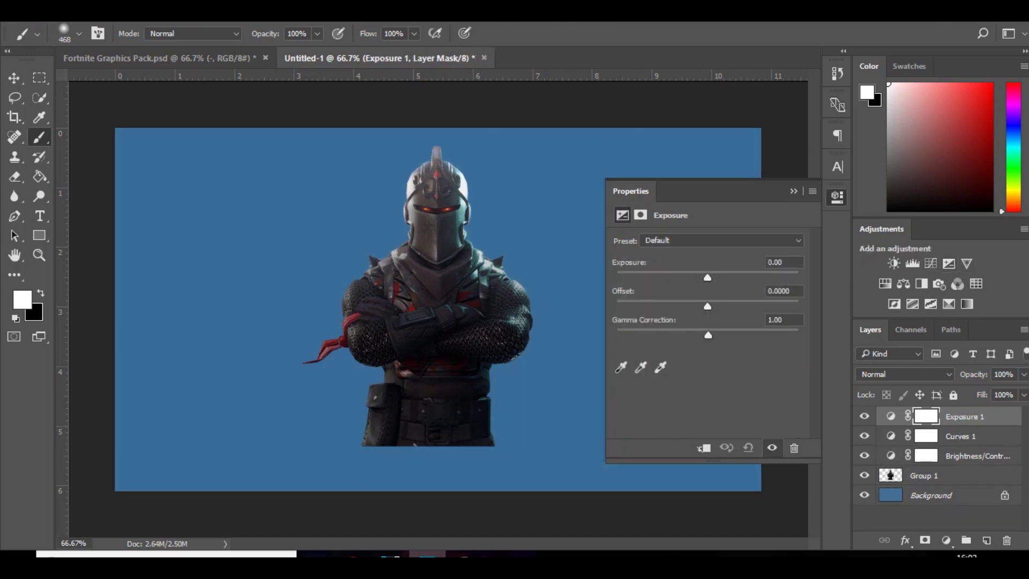
left_click_drag(707, 278, 715, 335)
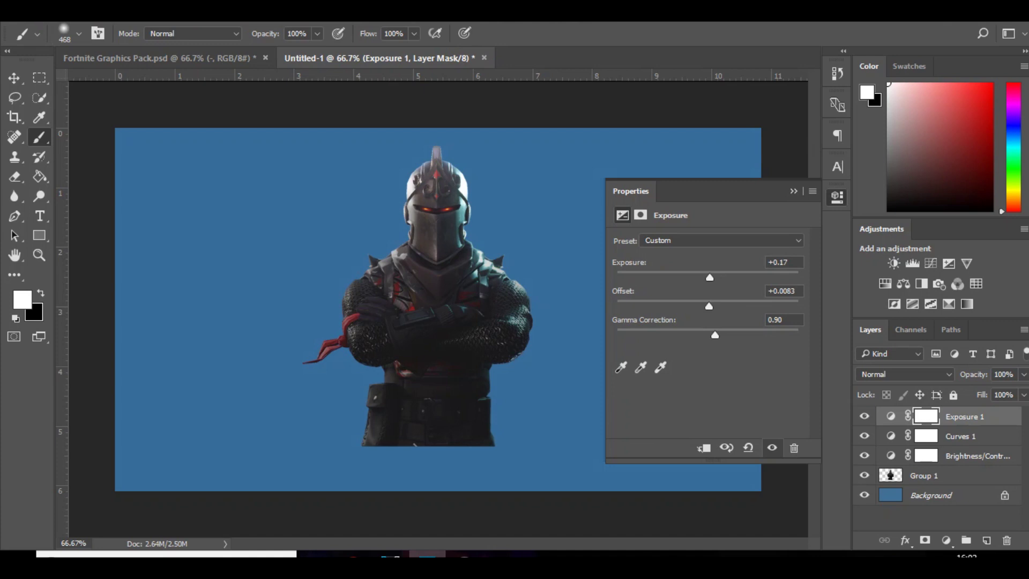
Step: Add a Color Balance adjustment layer on top of the other adjustments and shift its midtones towards yellow
left_click(903, 284)
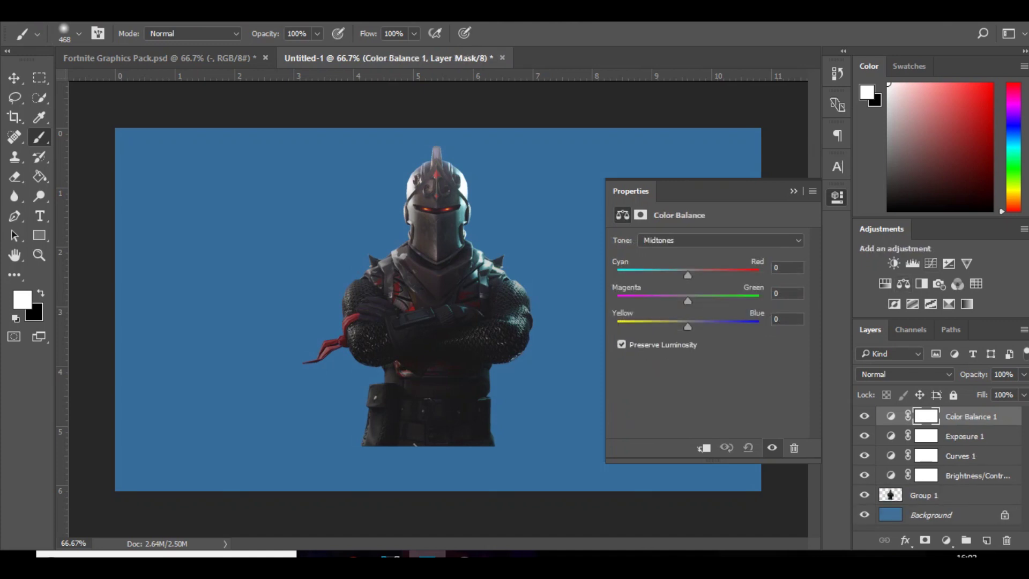
left_click_drag(688, 275, 669, 327)
left_click(794, 191)
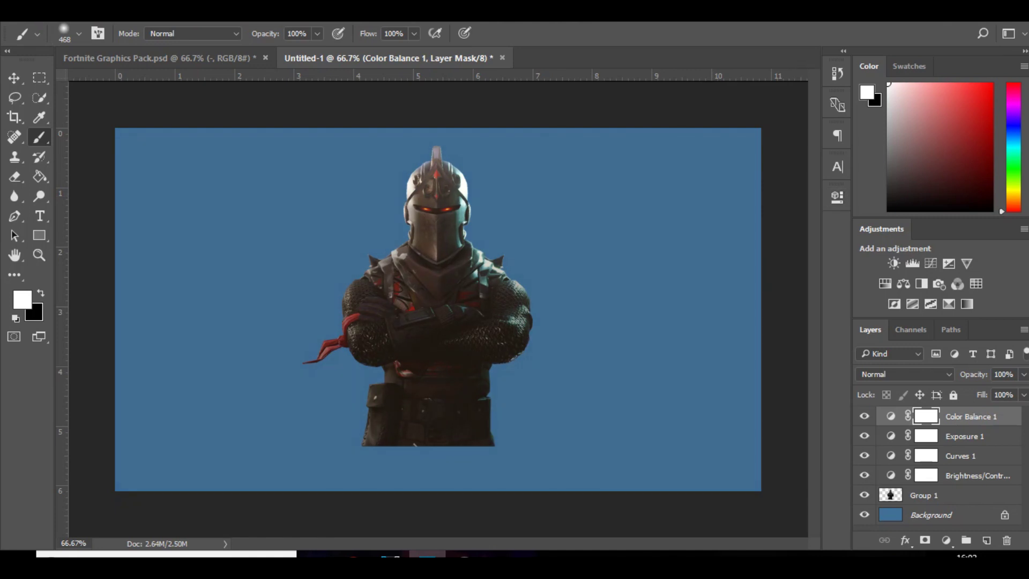
Step: Group the four adjustment layers and compare the image with the group hidden and shown
left_click(977, 476, "shift")
key("ctrl+g")
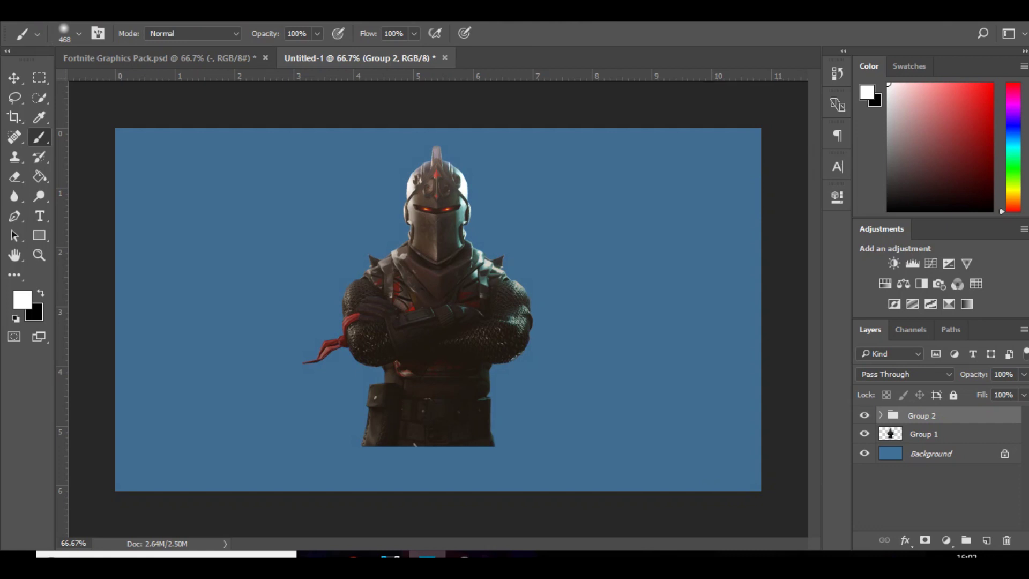
left_click(864, 415)
left_click(864, 415)
left_click(863, 415)
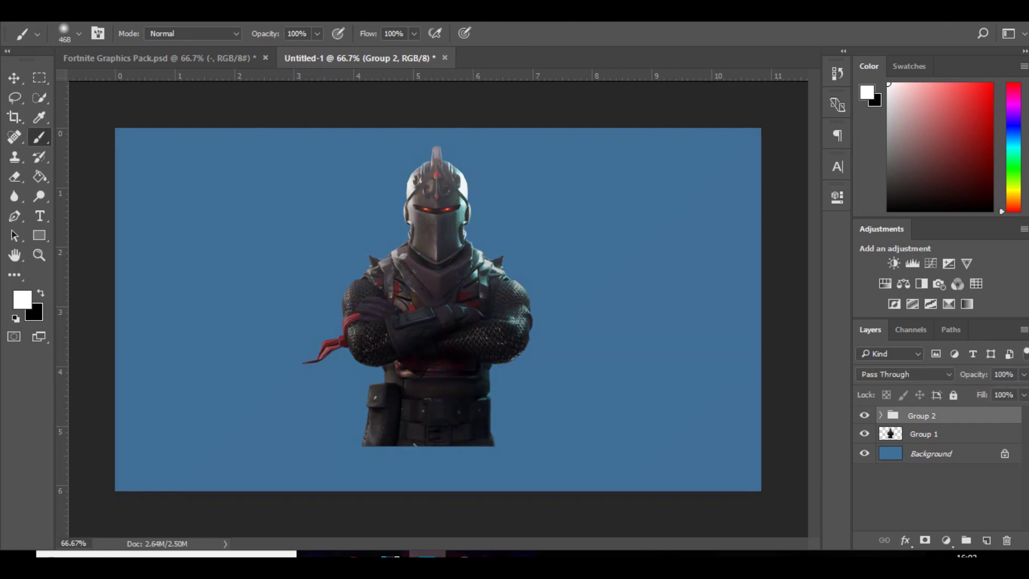
left_click(864, 415)
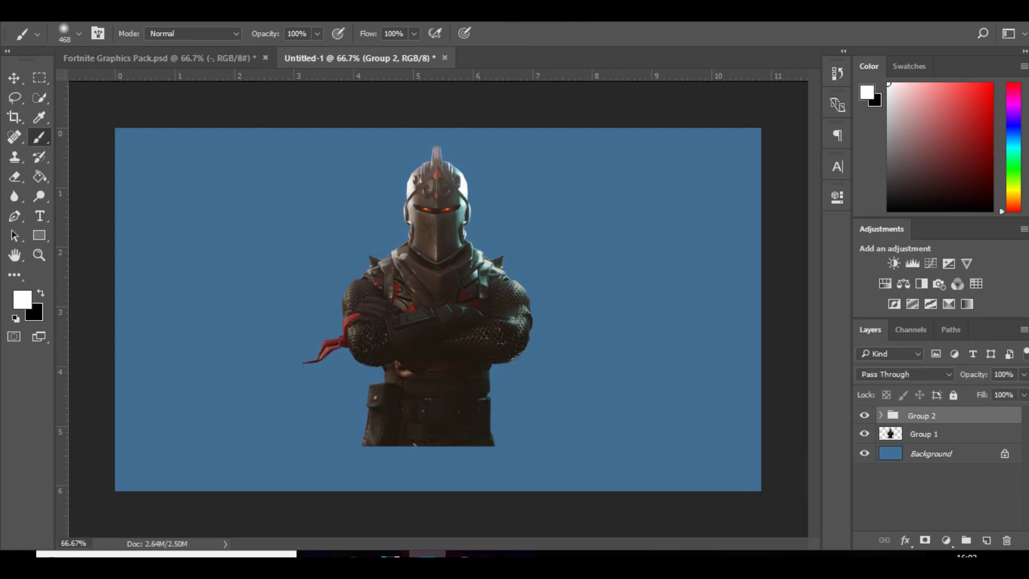
Step: Group the adjustment group together with the knight layer, leaving the Background outside
left_click(924, 434, "shift")
key("ctrl+g")
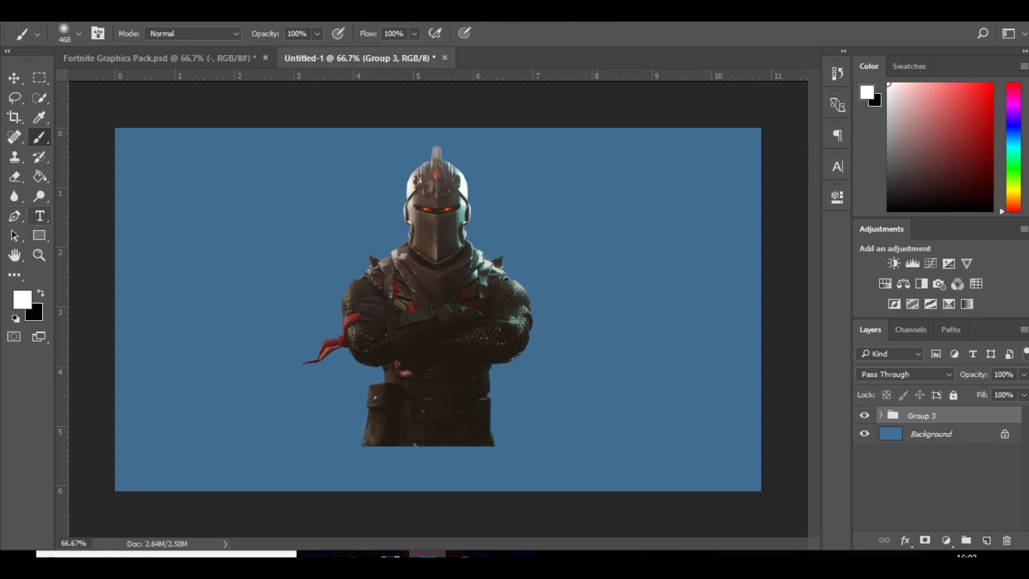
Step: Add the white text LIKE in the Evogria font across the knight's crossed arm
left_click(39, 215)
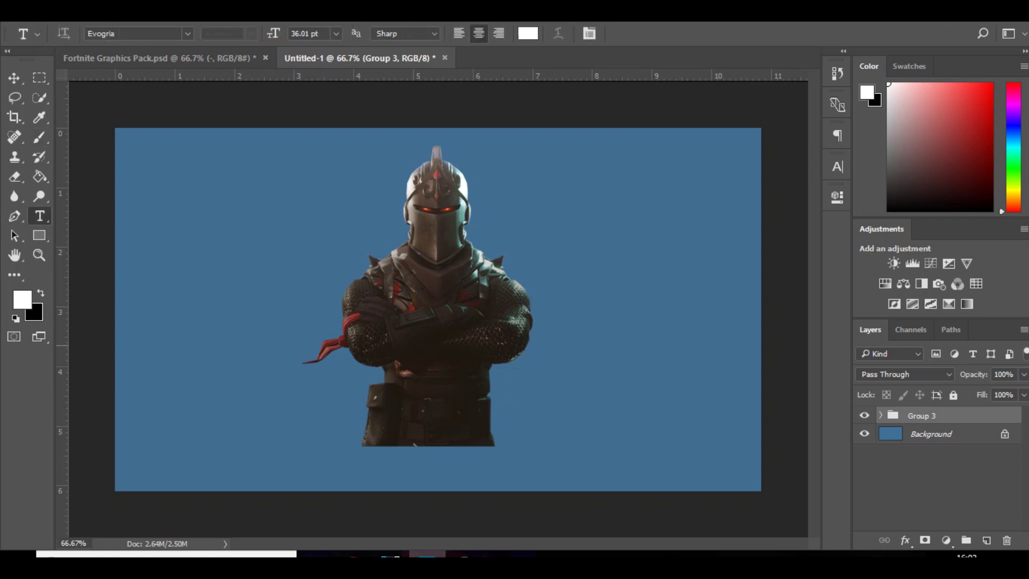
left_click(340, 329)
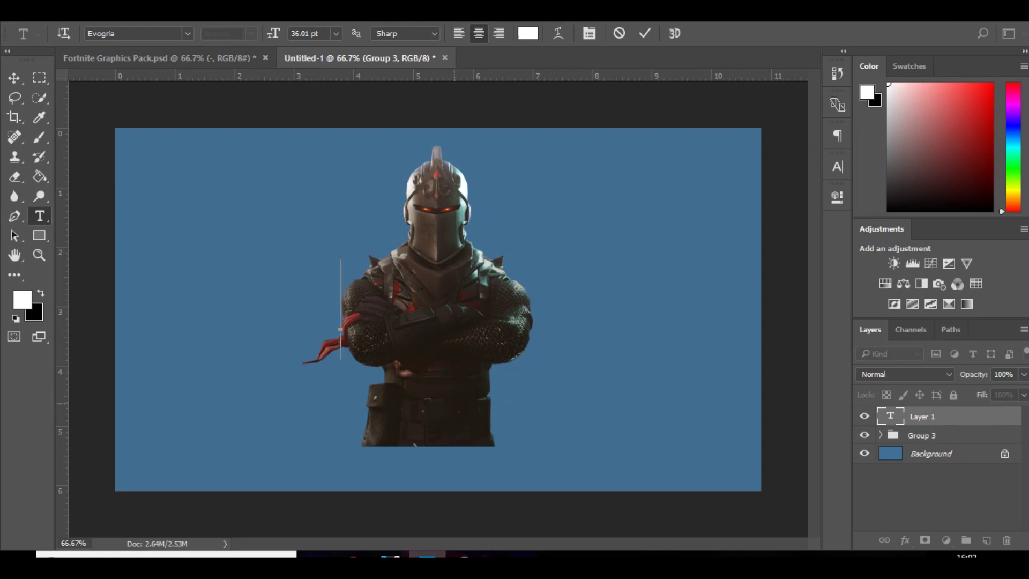
type("L I K E")
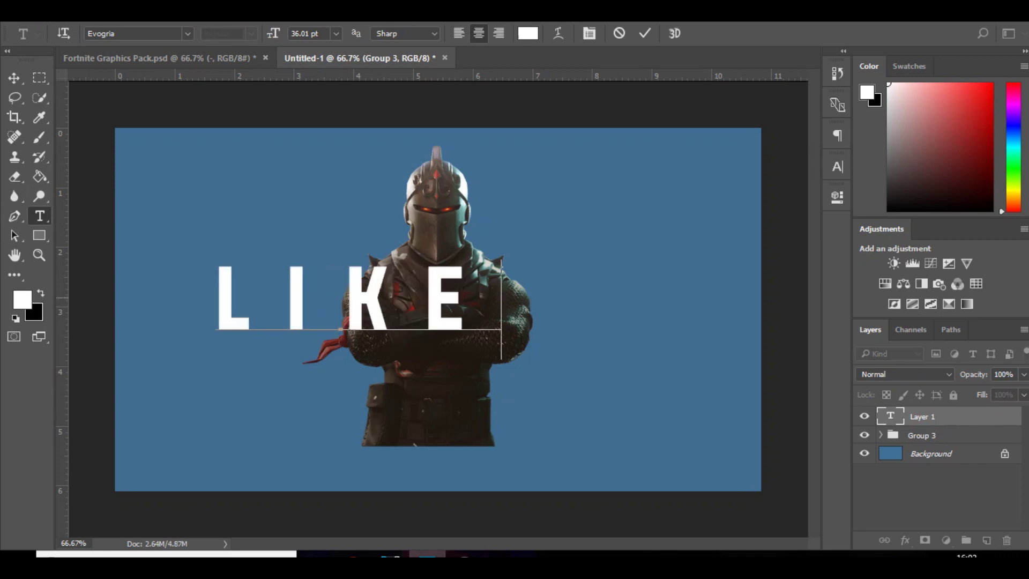
Step: Set the tracking of the whole LIKE text to 0 and its font size to 34.01 pt
key("ctrl+a")
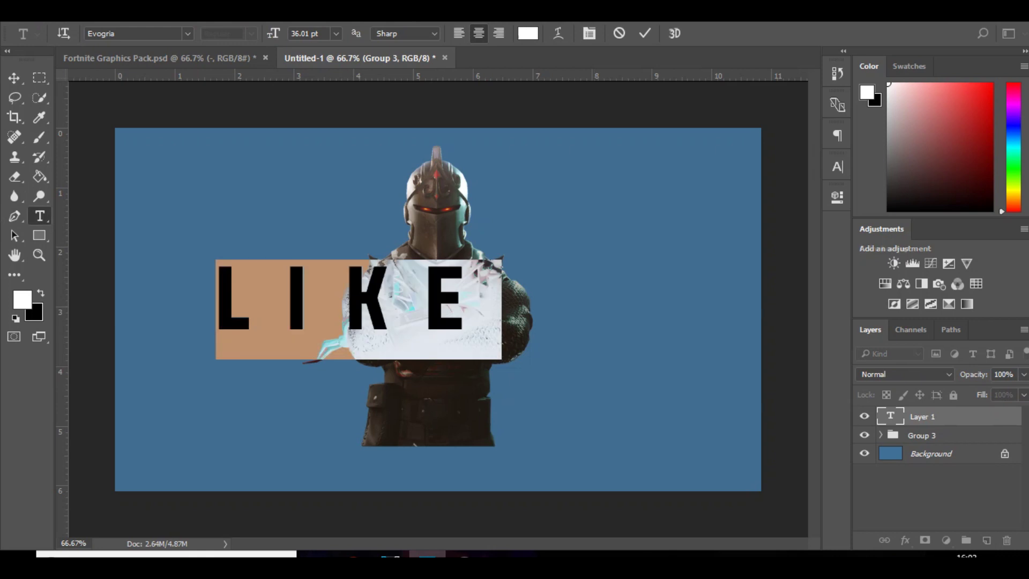
left_click(837, 167)
double_click(771, 223)
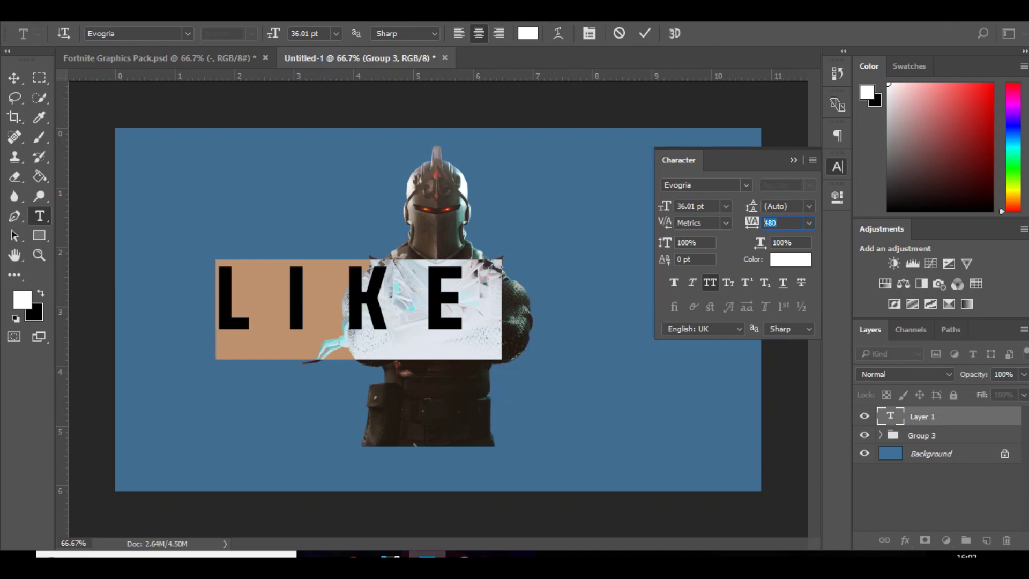
type("0")
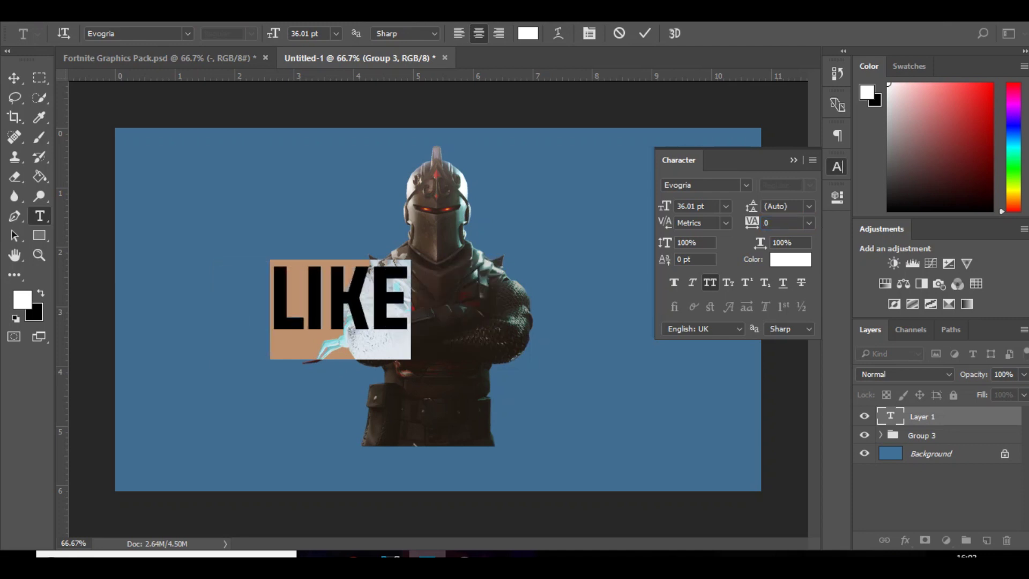
triple_click(688, 206)
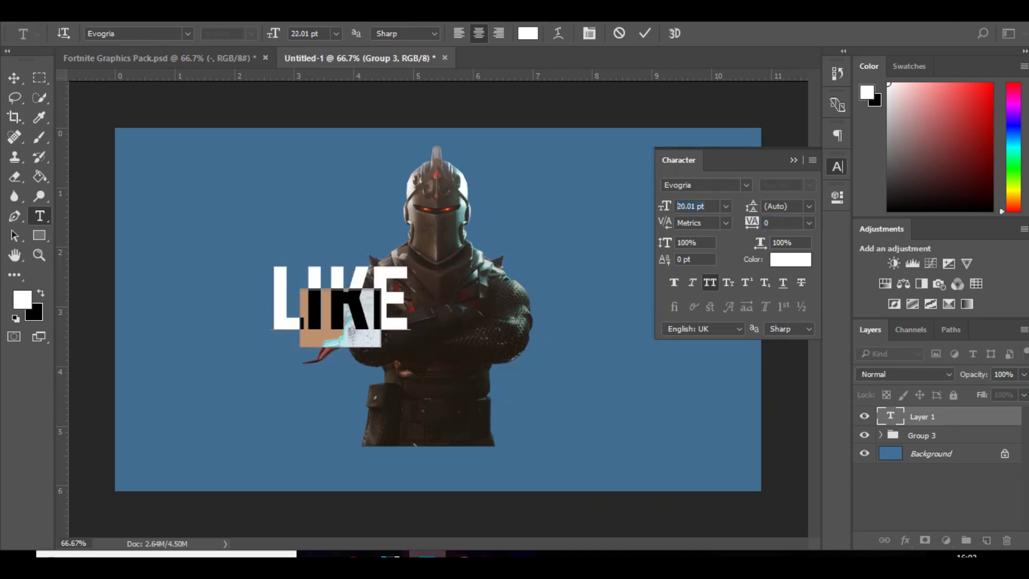
key("Down")
key("Down")
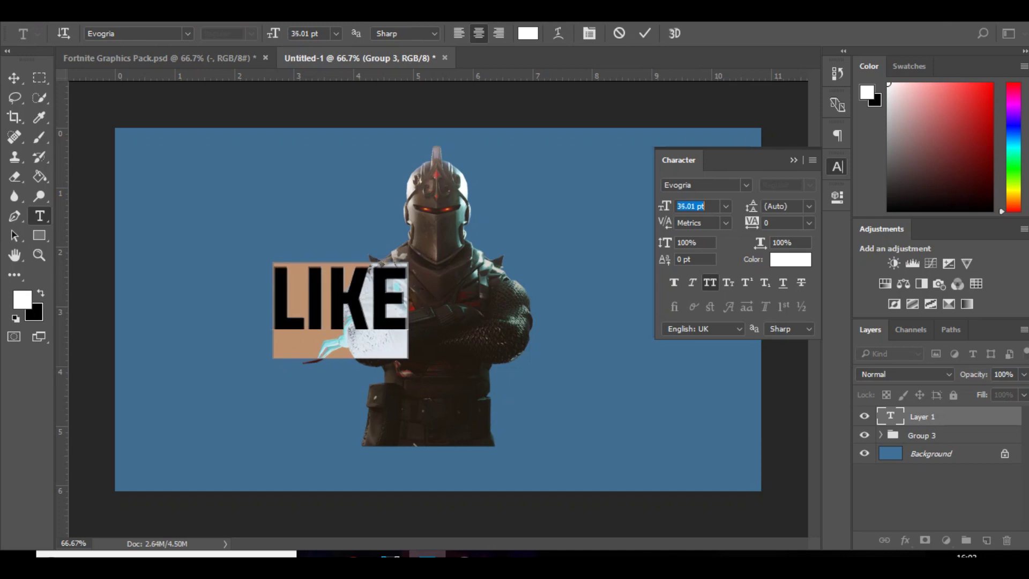
left_click(793, 159)
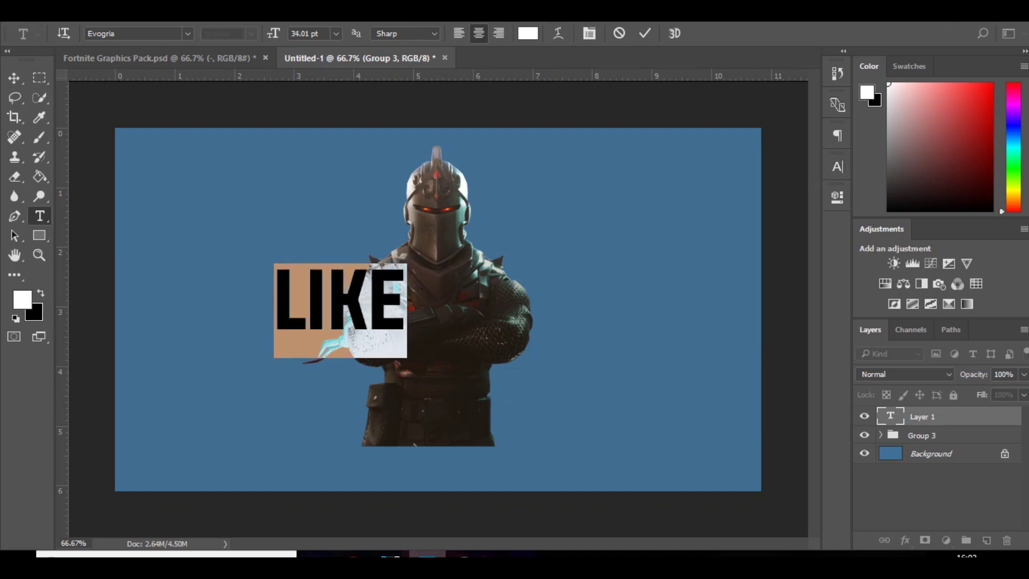
Step: Apply a black-to-white Gradient Overlay at 33% opacity and an Inner Glow to the LIKE text layer
double_click(959, 416)
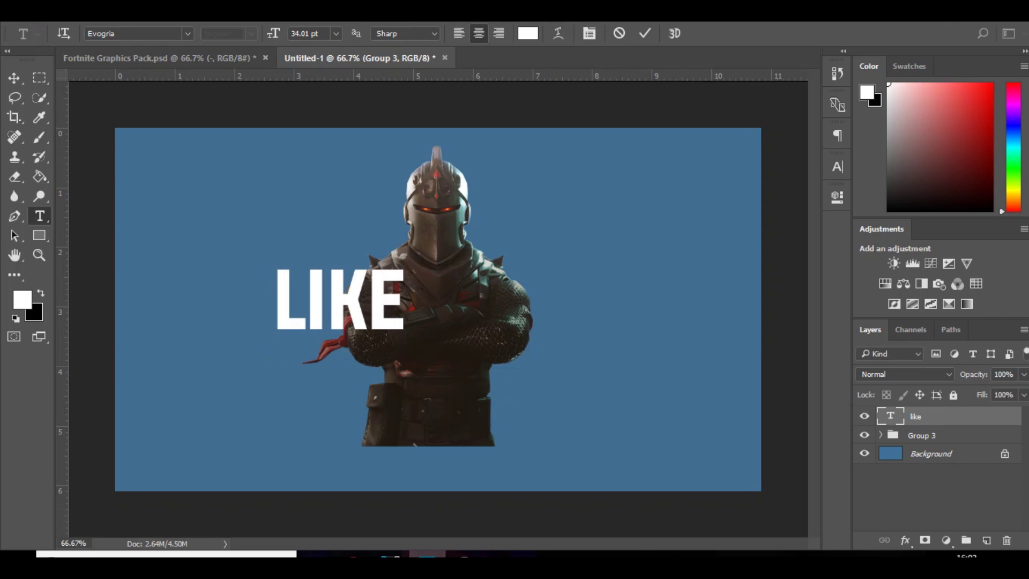
left_click(434, 245)
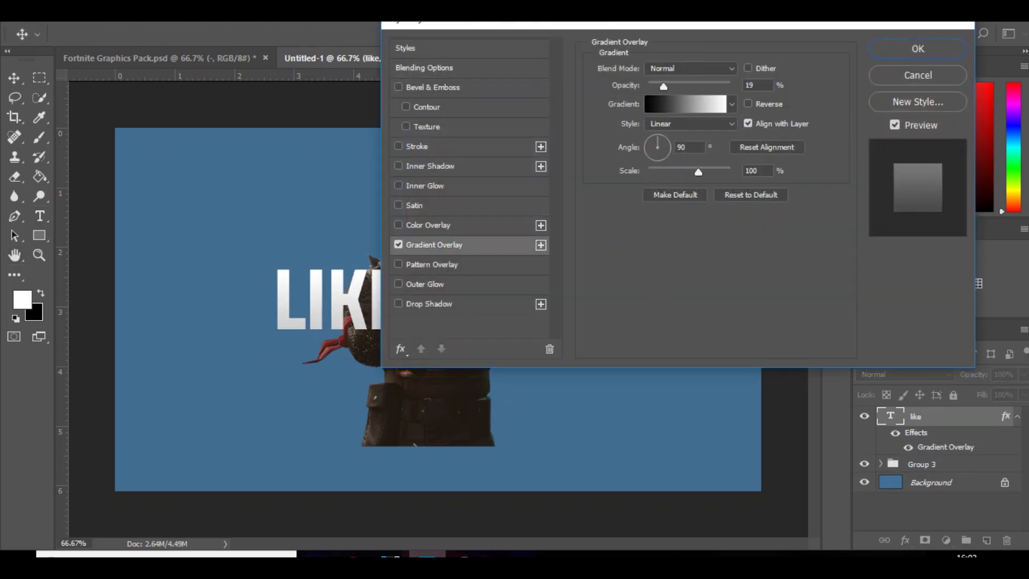
left_click_drag(664, 87, 674, 87)
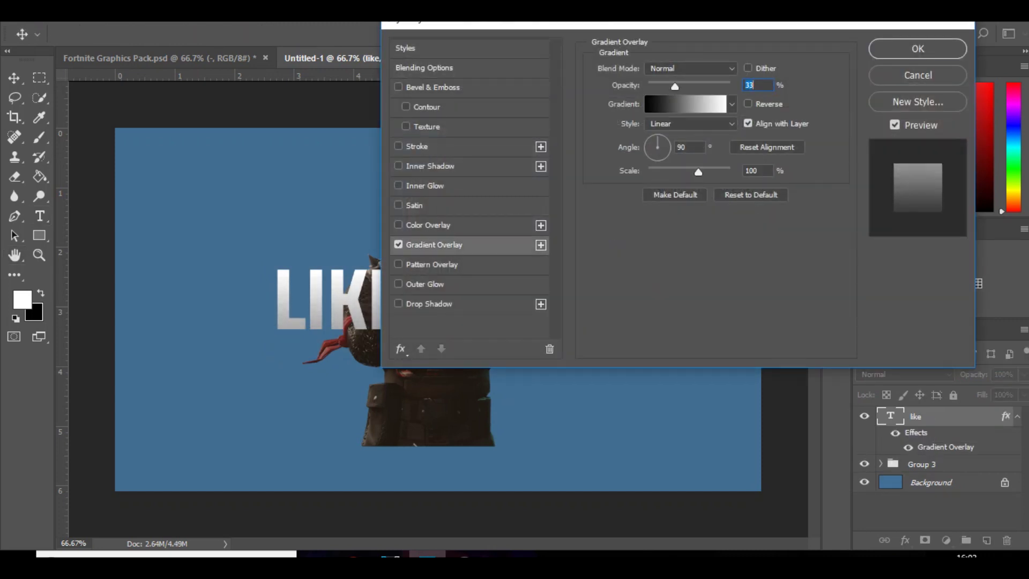
left_click(425, 186)
left_click(917, 49)
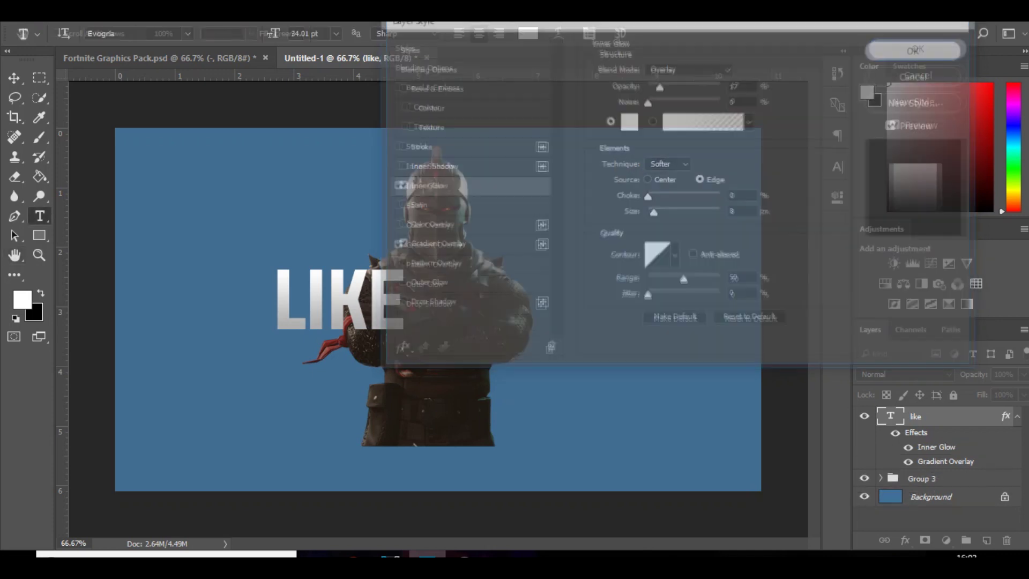
Step: Duplicate the styled LIKE text layer and change the copy's text to "this"
key("ctrl+j")
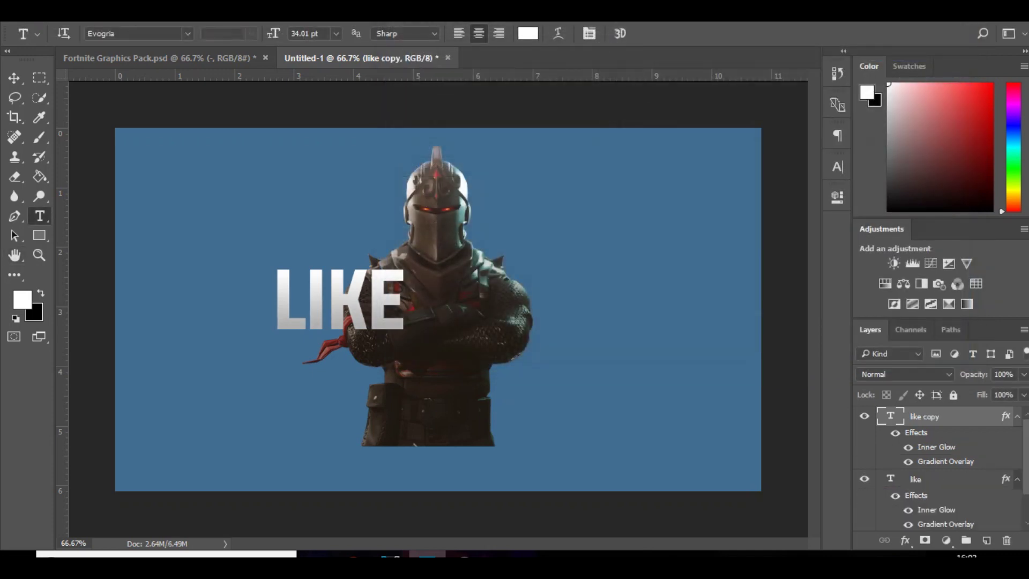
double_click(340, 300)
type("this")
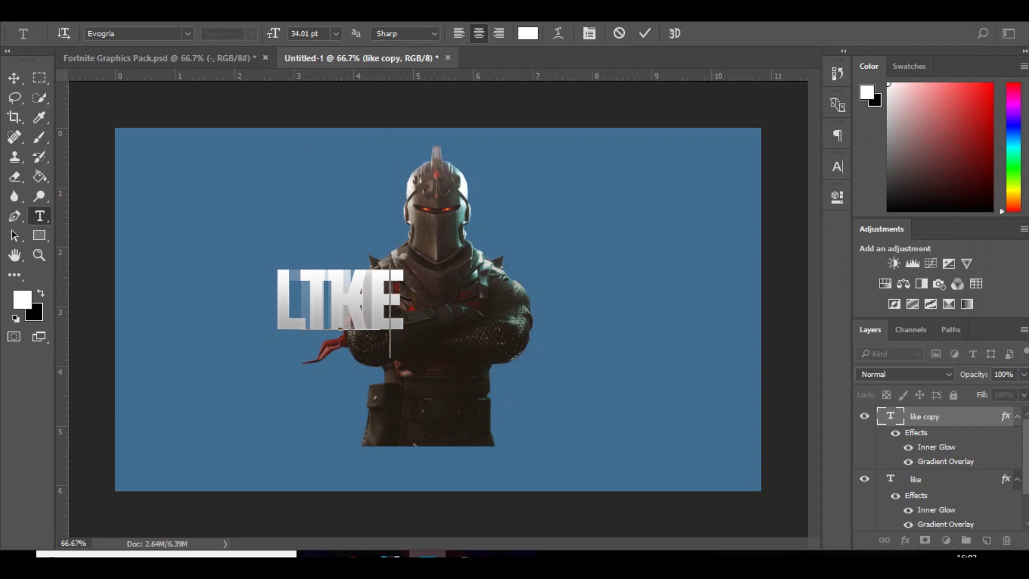
Step: Move the THIS text directly below LIKE, offset slightly to its right
left_click(14, 78)
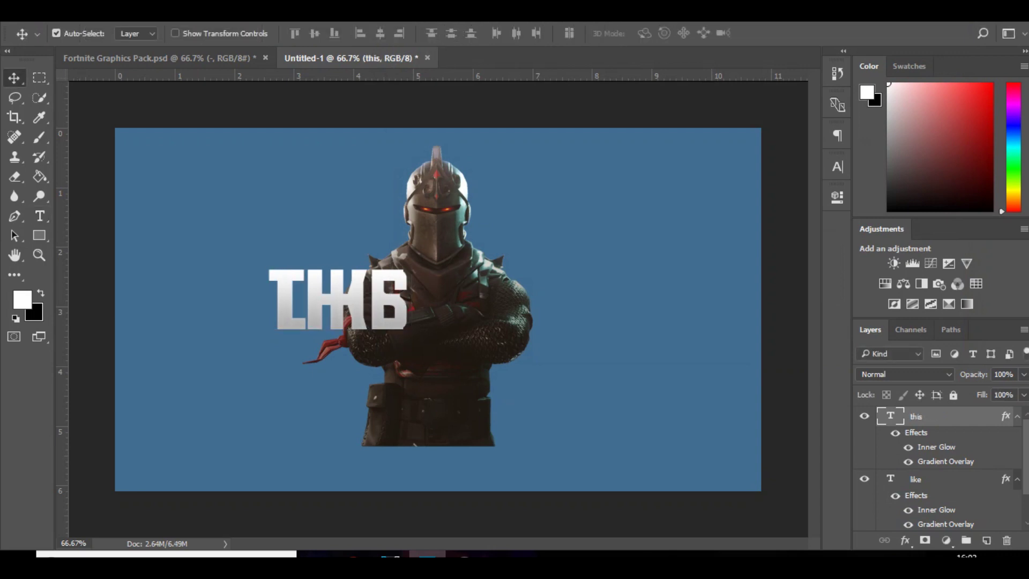
left_click_drag(351, 309, 402, 336)
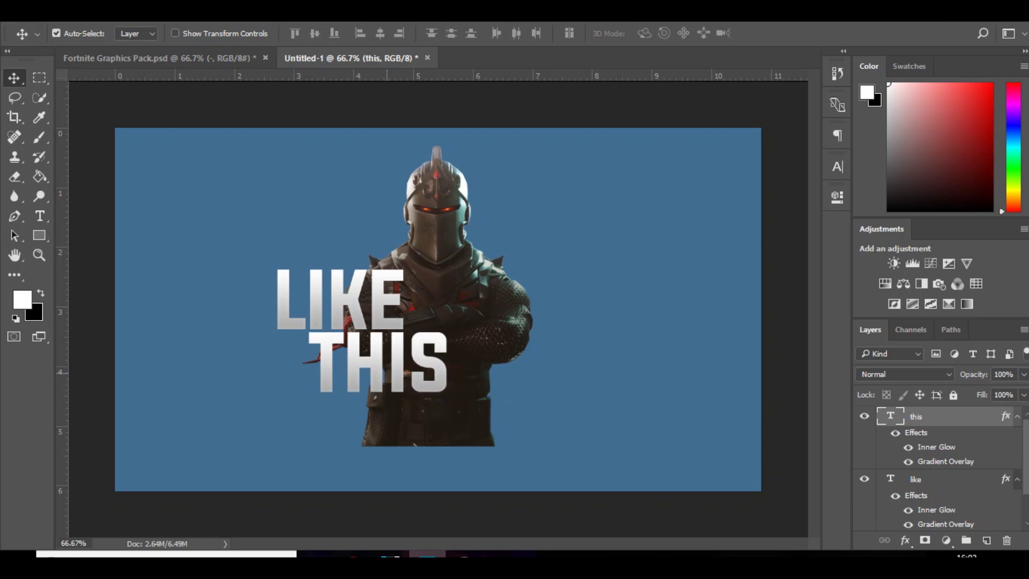
key("Left")
key("Left")
key("Left")
key("Left")
key("Left")
key("Left")
key("Left")
key("Left")
key("Left")
key("Left")
key("Left")
key("Left")
key("Left")
key("Left")
key("Left")
key("Left")
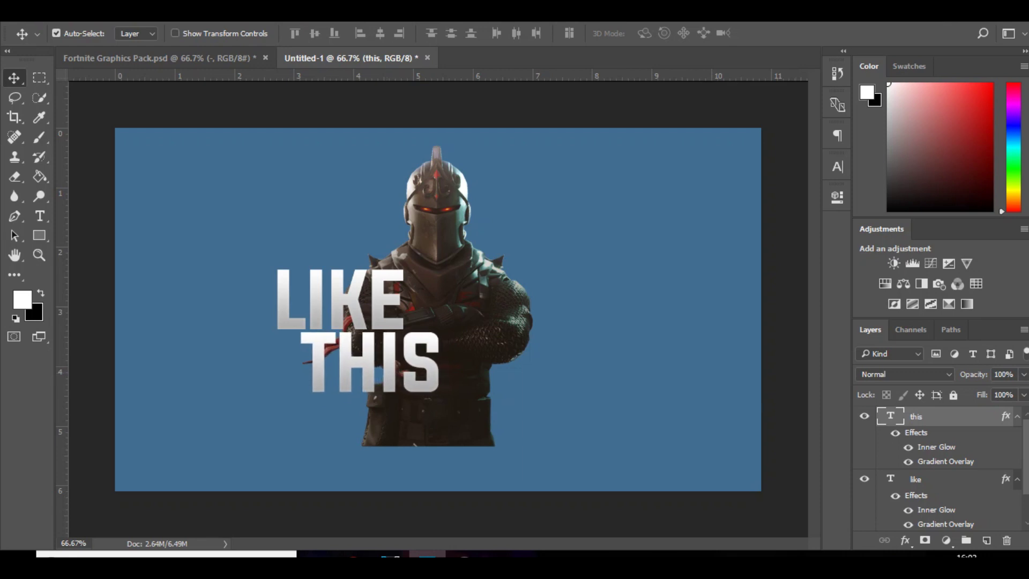
Step: Duplicate the THIS text layer and change the copy's text to "video!"
key("ctrl")
key("ctrl+j")
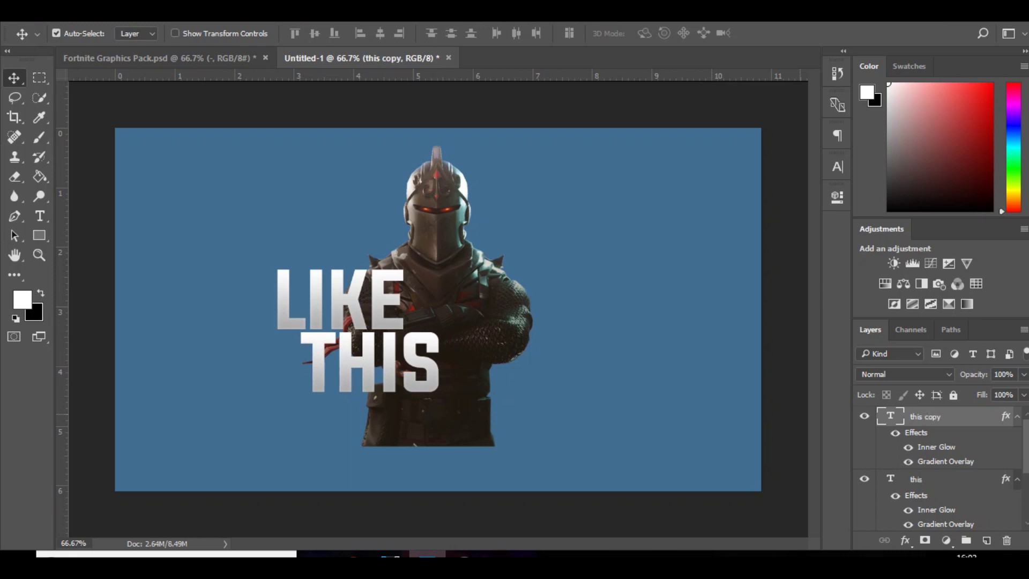
double_click(889, 416)
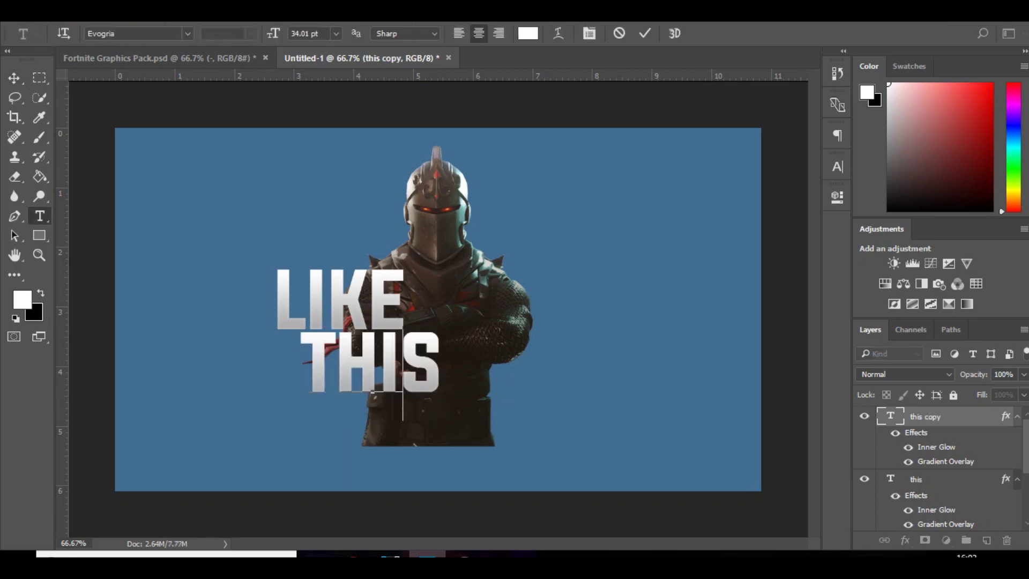
type("video!")
key("ctrl+Return")
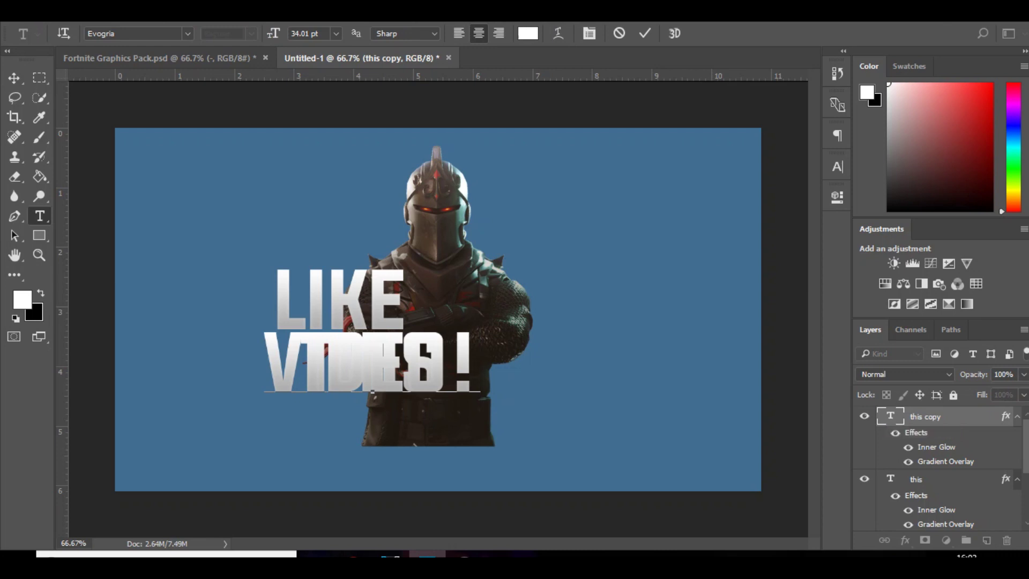
Step: Move the VIDEO! text down so it forms a third line directly below THIS
key("v")
key("Down")
key("Down")
key("Down")
key("Down")
key("Down")
key("Down")
key("Down")
key("Down")
key("Down")
key("Down")
key("Down")
key("Down")
key("Down")
key("Down")
key("Down")
key("Down")
key("Down")
key("Down")
key("Down")
key("Down")
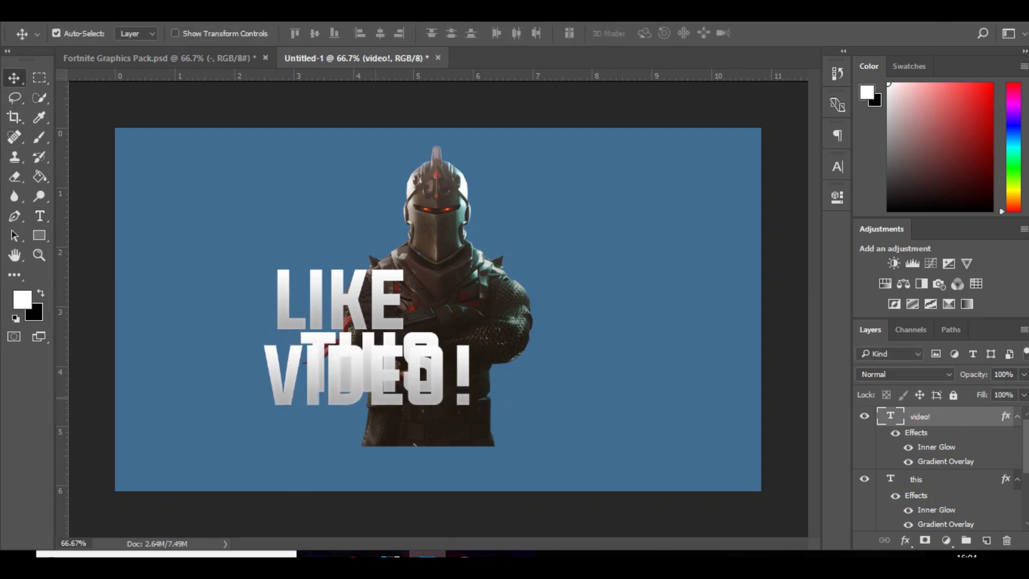
left_click_drag(351, 398, 340, 443)
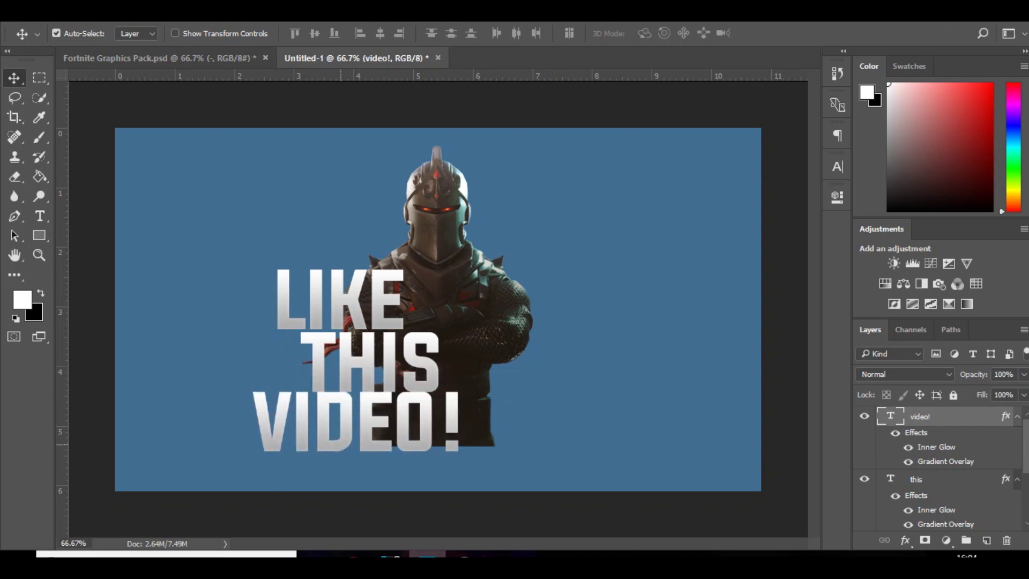
key("Down")
key("Down")
key("Down")
key("Down")
key("Down")
key("Down")
key("Down")
key("ctrl+t")
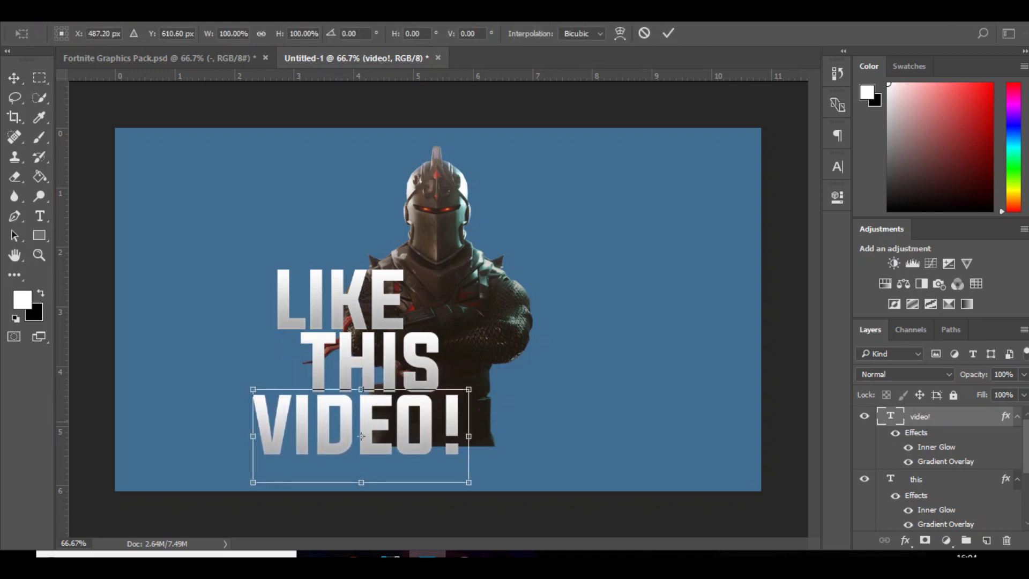
left_click_drag(469, 389, 444, 400)
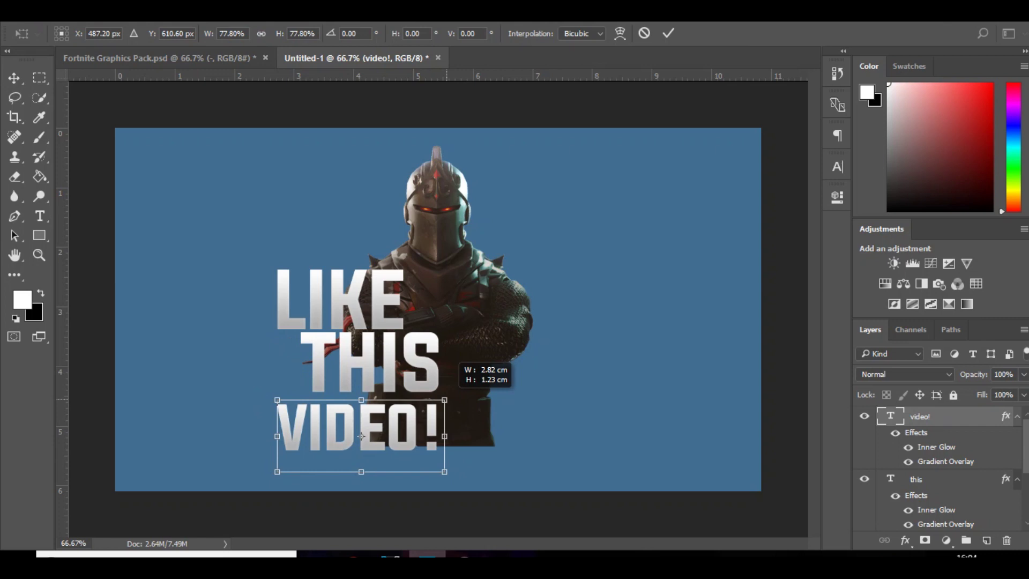
key("Escape")
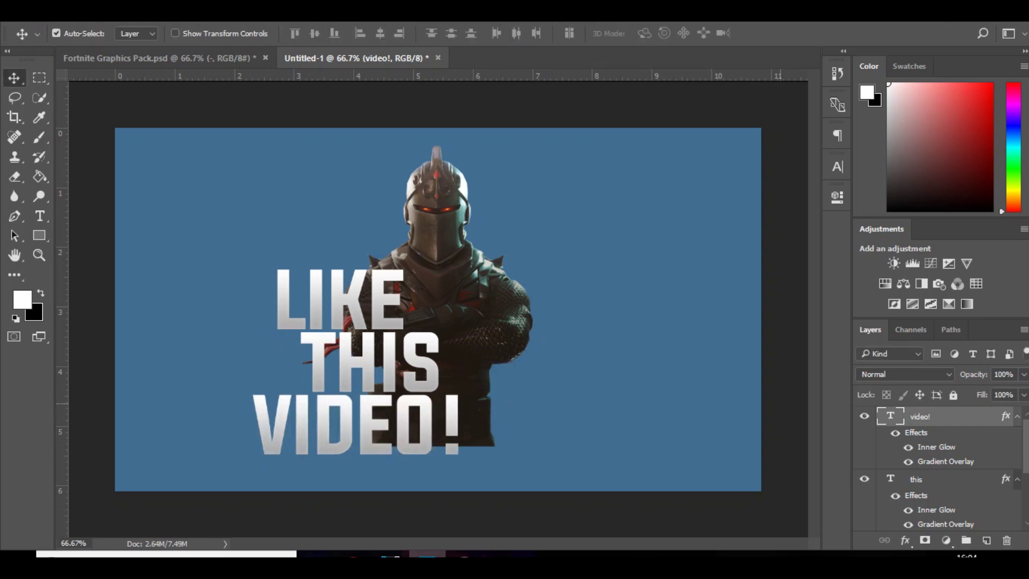
Step: Group the LIKE, THIS and VIDEO! text layers together
scroll(938, 466, "down", 3)
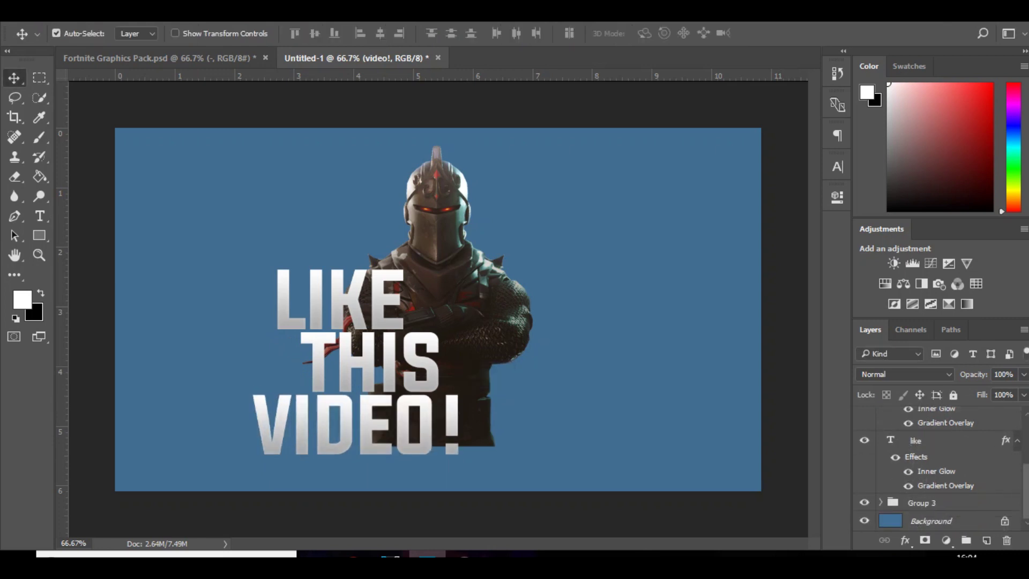
left_click(939, 440, "shift")
key("ctrl+g")
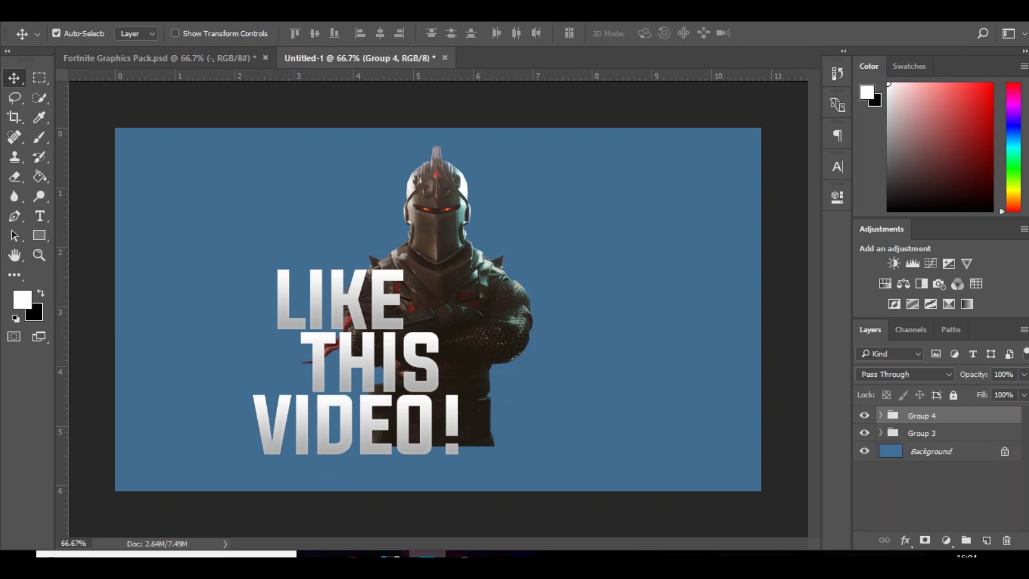
Step: Recolour the THIS text inside the text group to yellow #f2eb2f
left_click(880, 416)
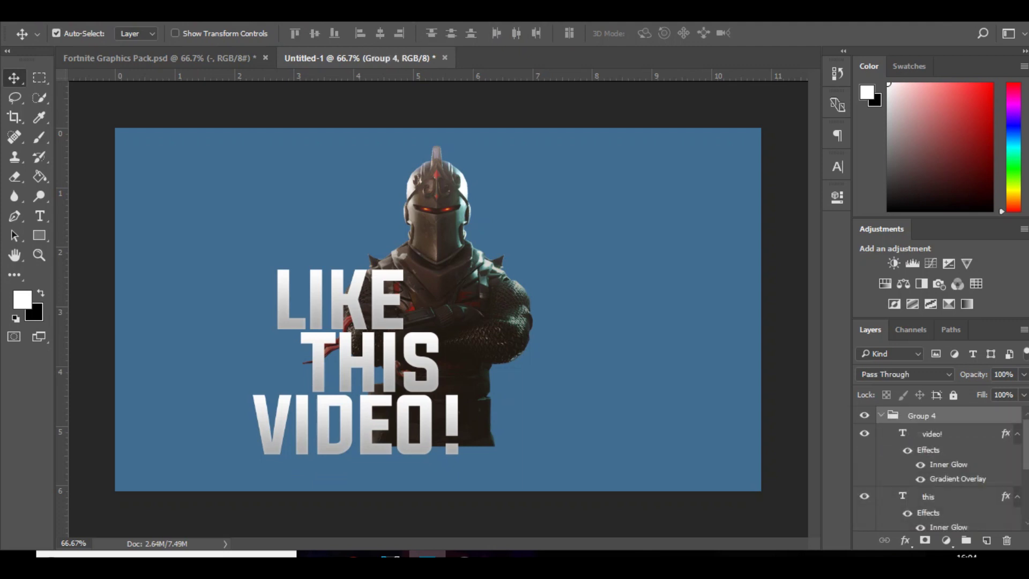
double_click(965, 496)
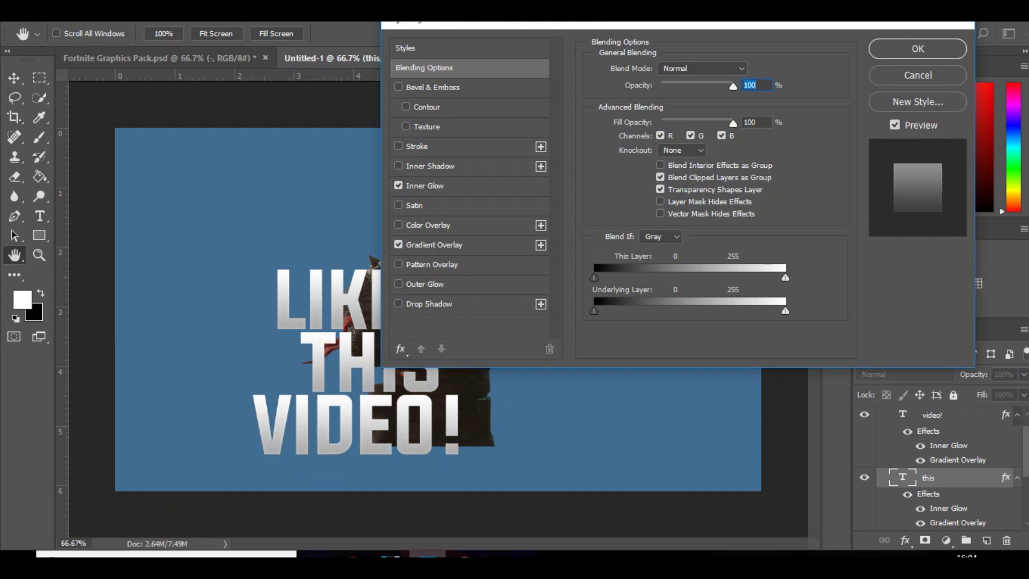
left_click(918, 75)
key("Escape")
key("t")
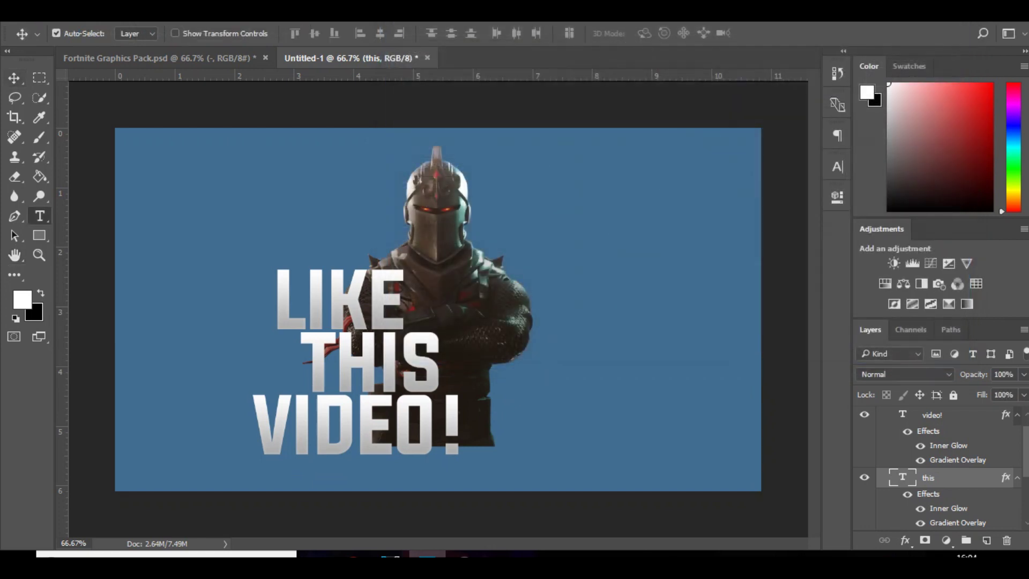
key("Return")
left_click(527, 33)
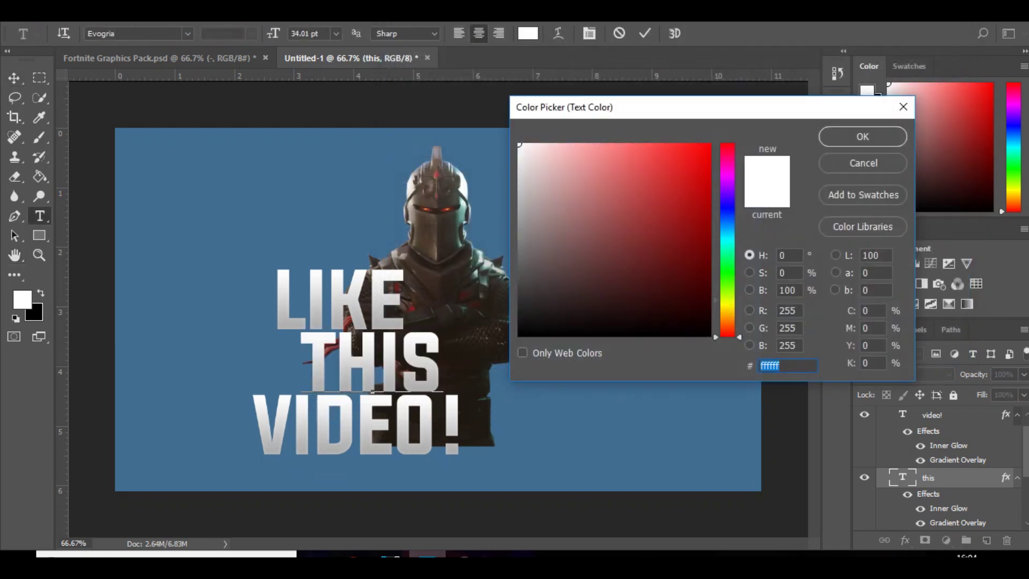
left_click_drag(727, 300, 727, 306)
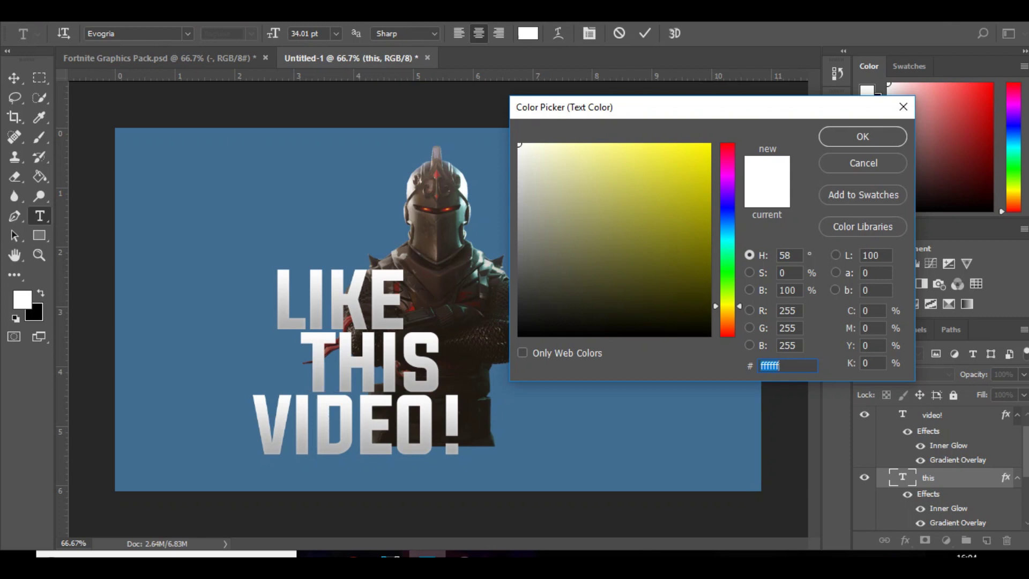
mouse_move(654, 161)
left_mouse_down()
mouse_move(672, 156)
mouse_move(668, 169)
mouse_move(673, 153)
left_mouse_up()
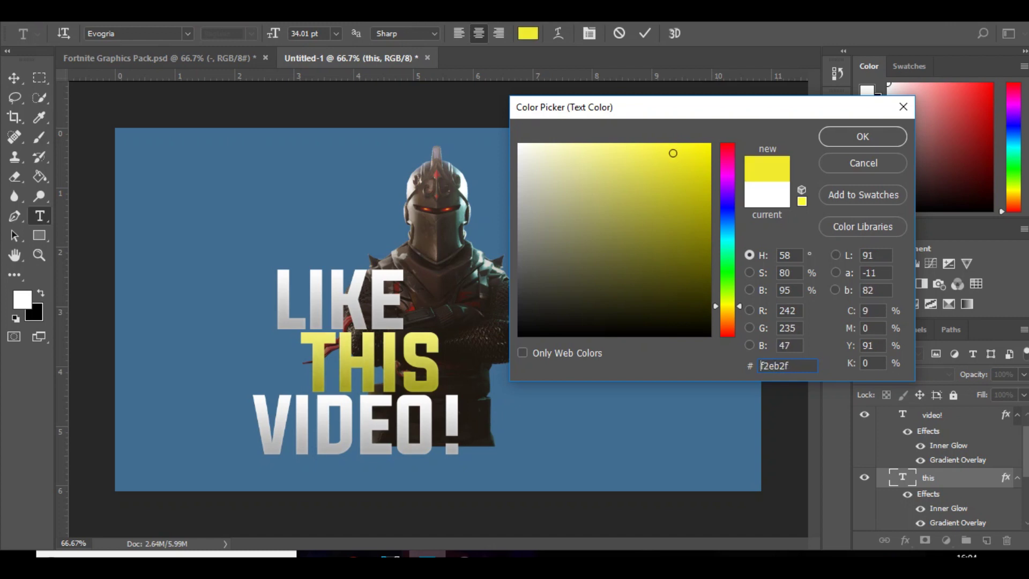
left_click(862, 137)
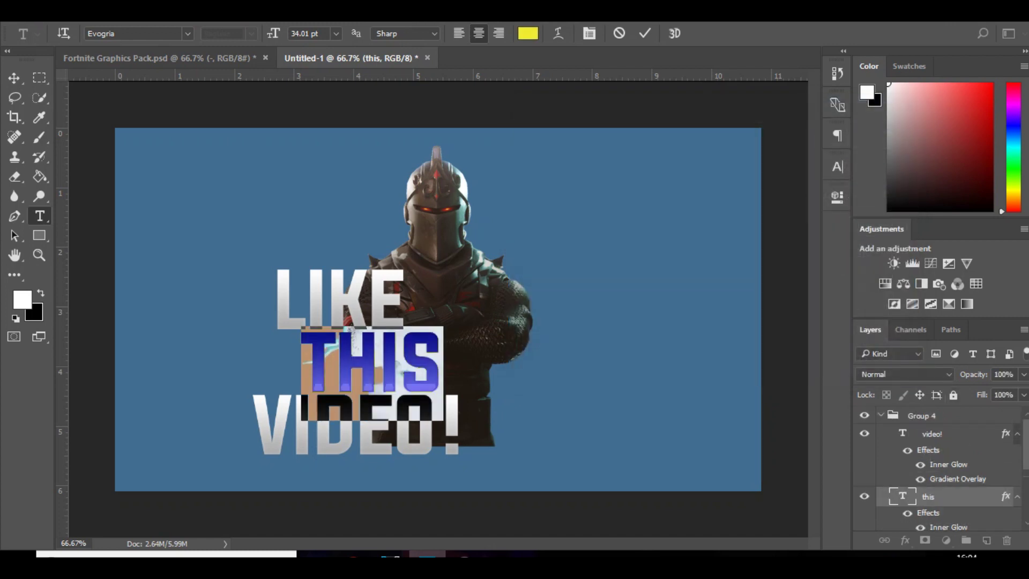
left_click(14, 78)
Step: Collapse the text group and merge it into a single layer
left_click(880, 415)
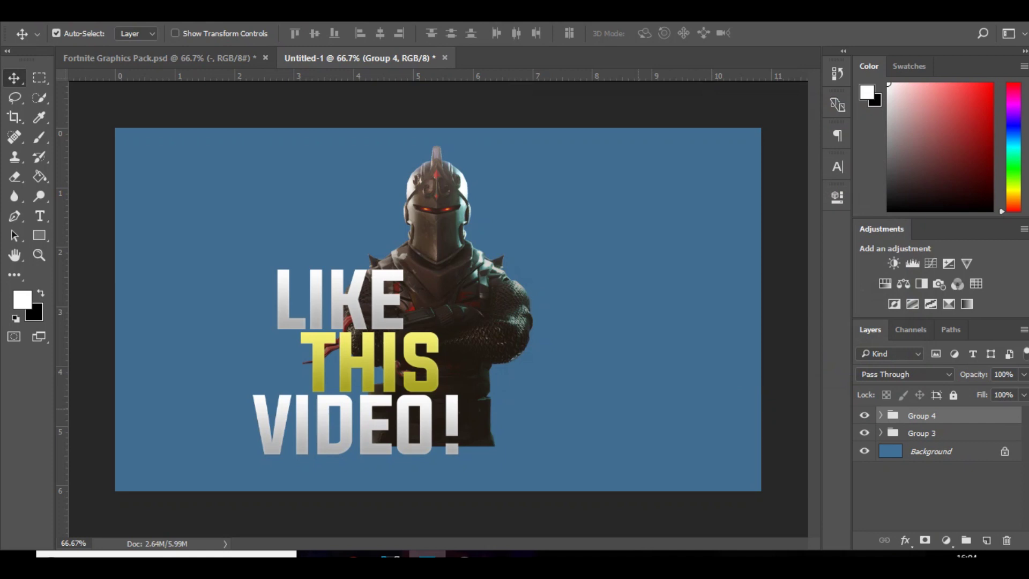
left_click(56, 33)
key("ctrl+e")
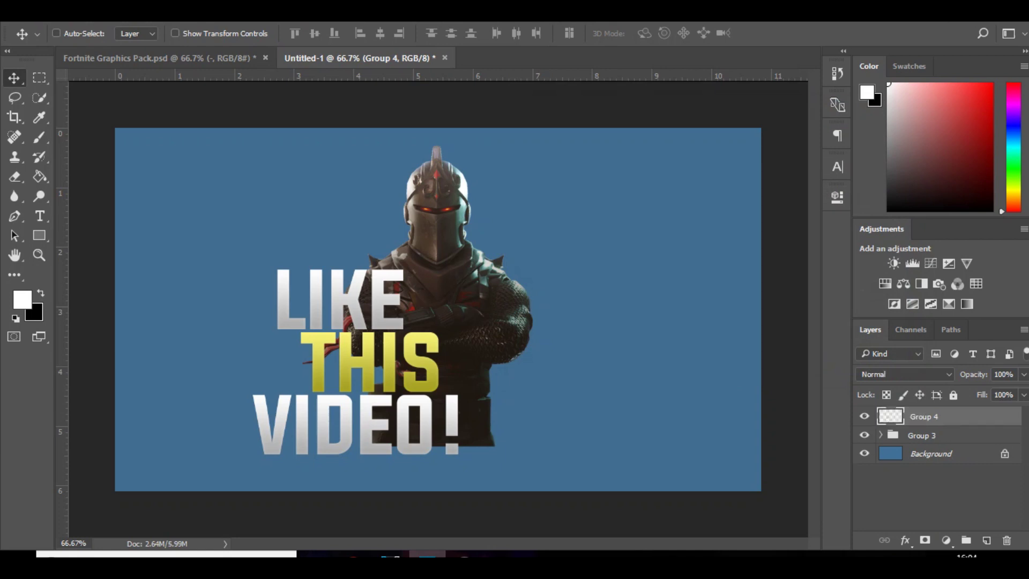
Step: Skew the merged LIKE THIS VIDEO! text horizontally so its upper edge leans slightly to the right
key("ctrl+t")
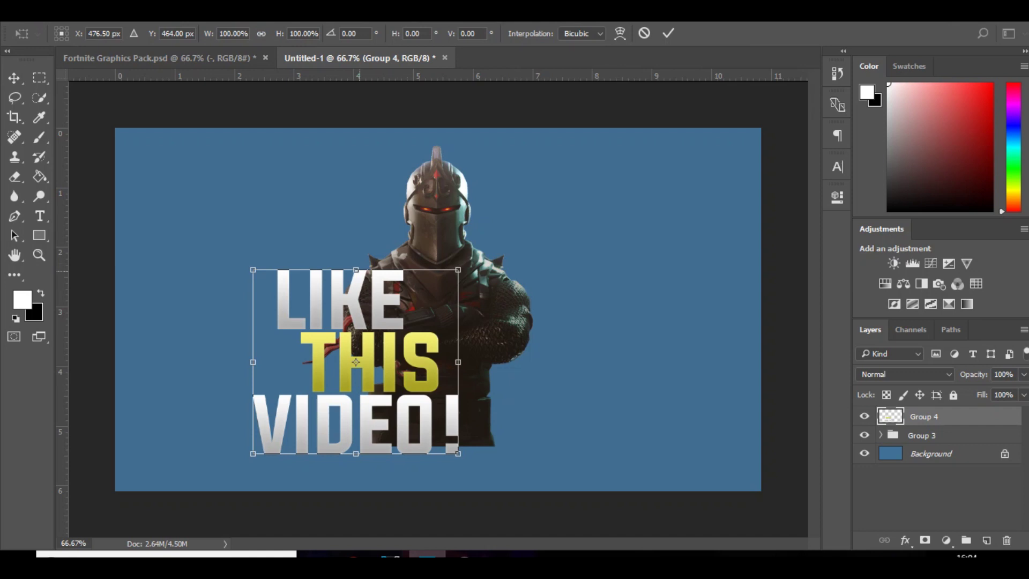
left_click_drag(356, 270, 368, 269)
key("Escape")
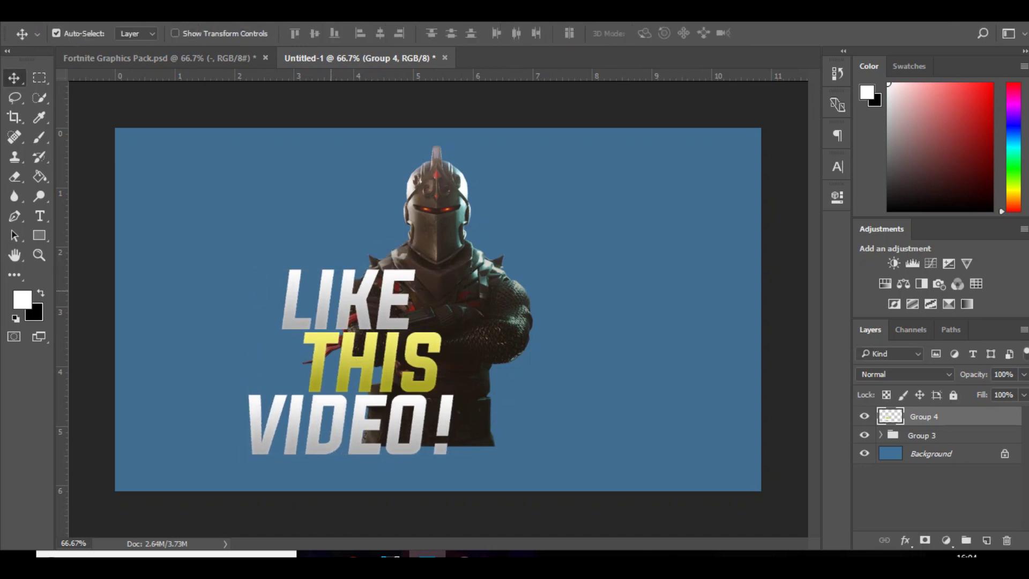
Step: Scale the slanted text down proportionally and move it over the knight's lower torso, below the crossed arms
key("ctrl+t")
left_click_drag(453, 270, 431, 289)
left_click_drag(351, 363, 425, 402)
key("Return")
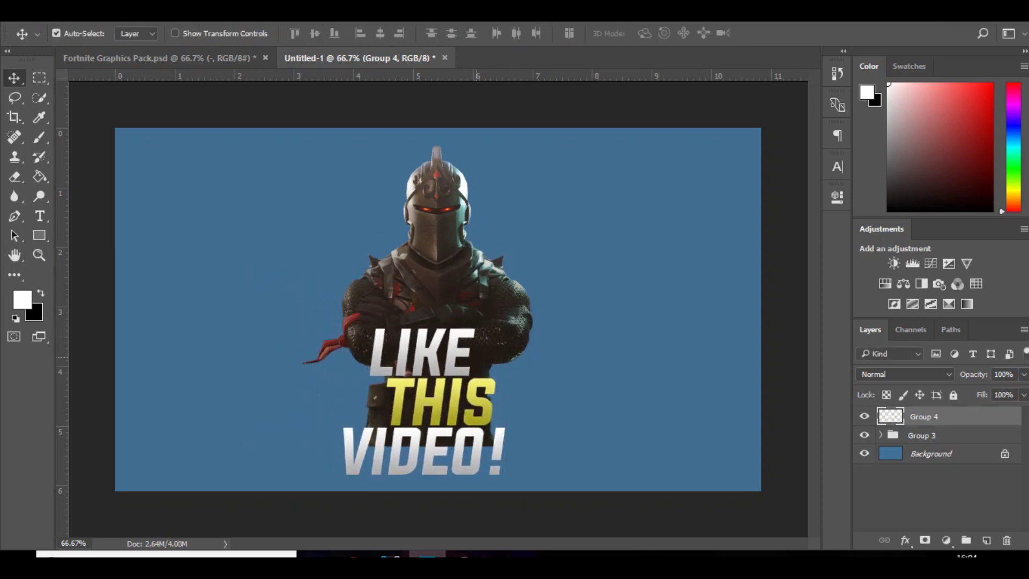
Step: Make black the foreground colour and add a new empty layer between the knight group and the text layer
left_click(922, 435)
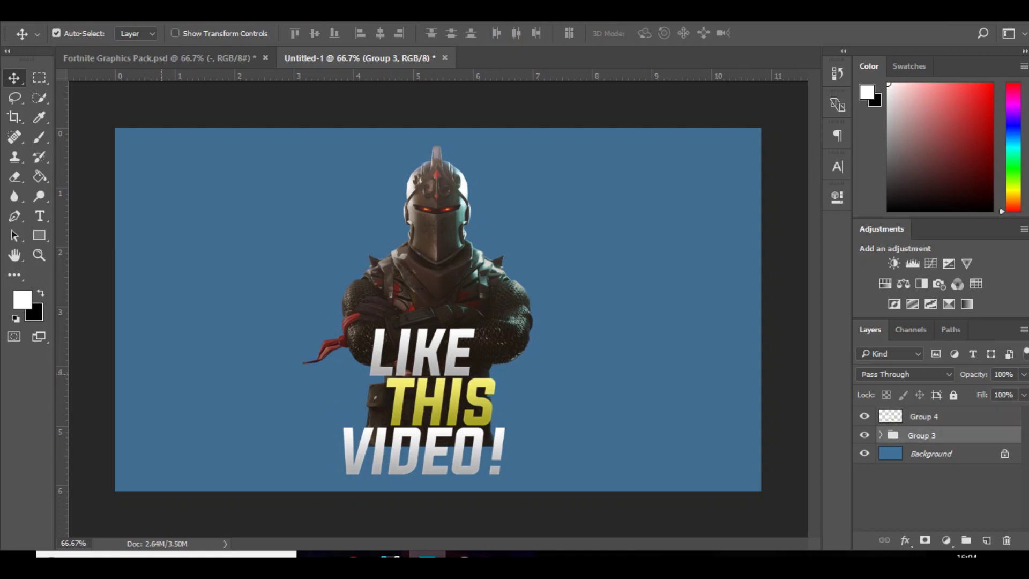
key("u")
key("x")
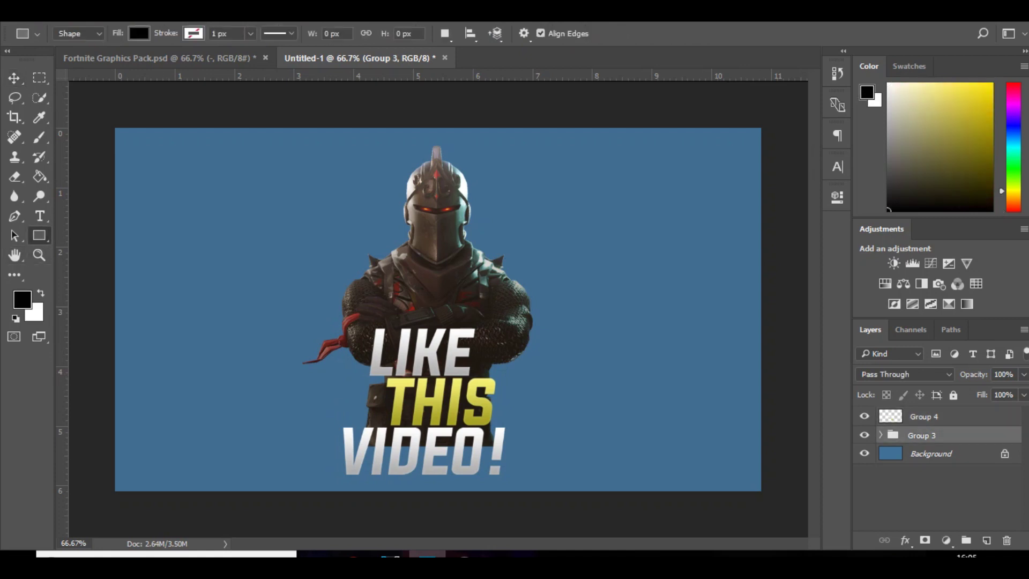
key("v")
key("ctrl+shift+alt+n")
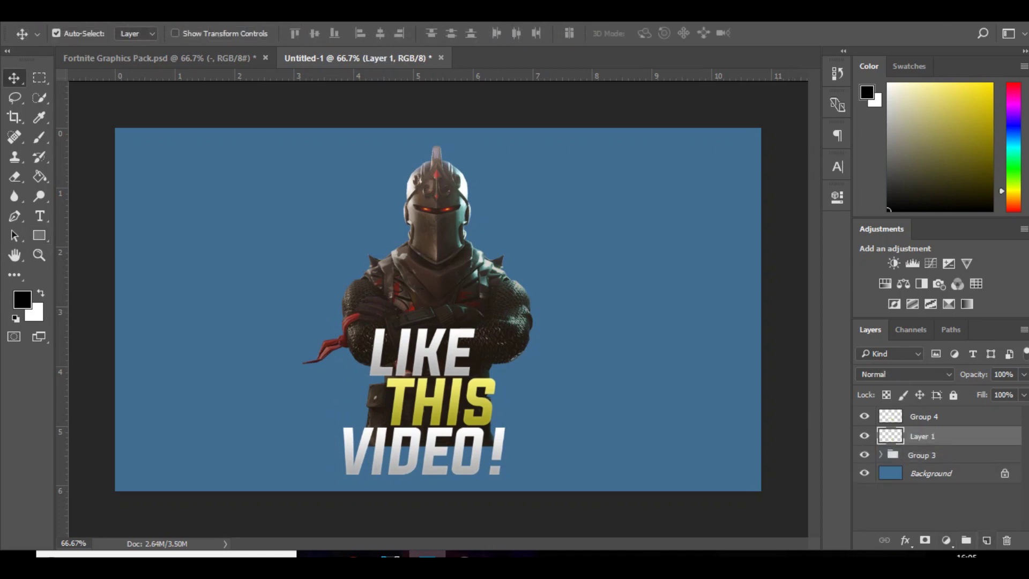
Step: Fill the text's outline, expanded by 20 pixels, with black on the new layer and clear the selection
left_click(56, 33)
left_click(890, 416, "ctrl")
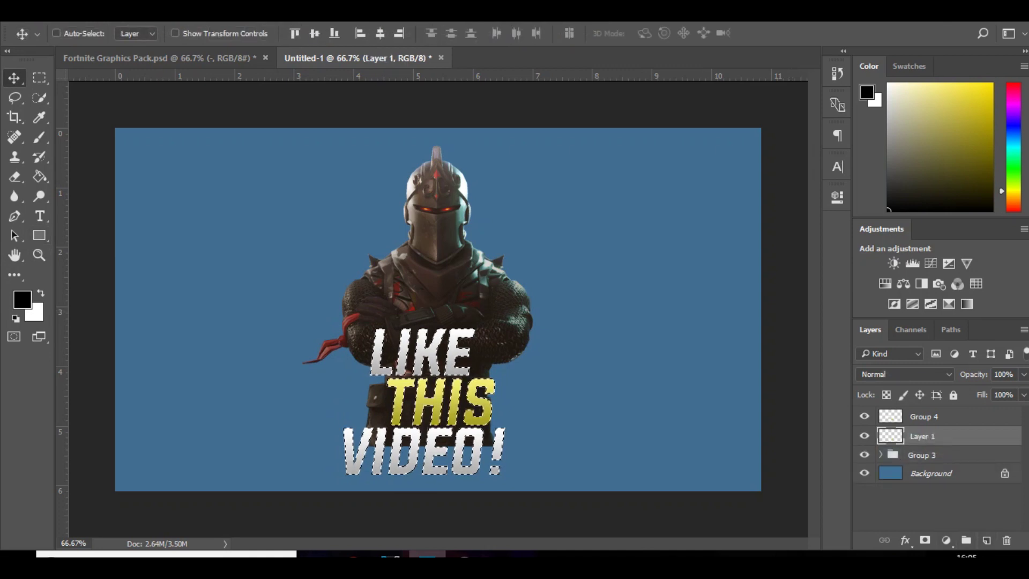
left_click(187, 12)
mouse_move(214, 204)
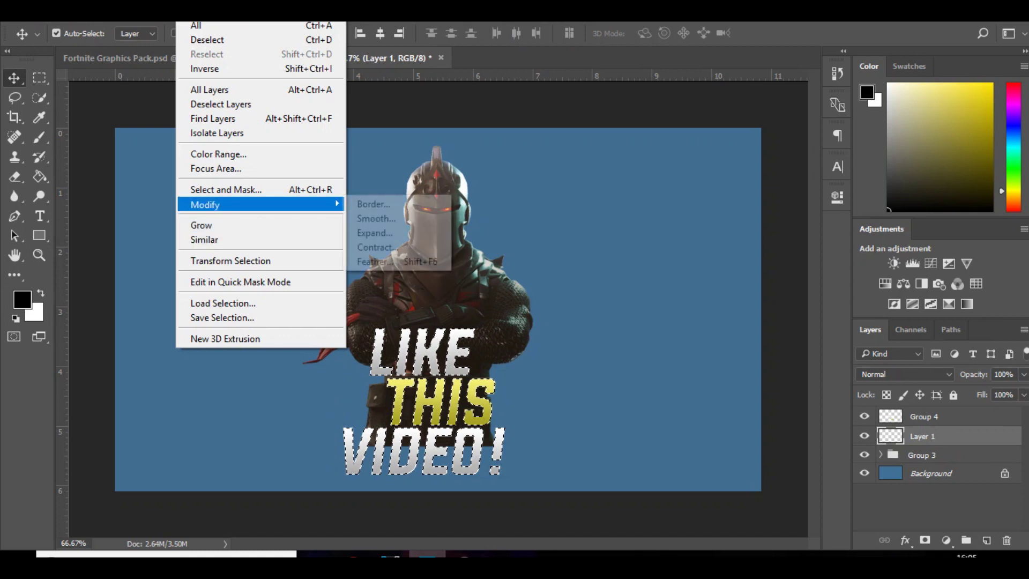
left_click(375, 232)
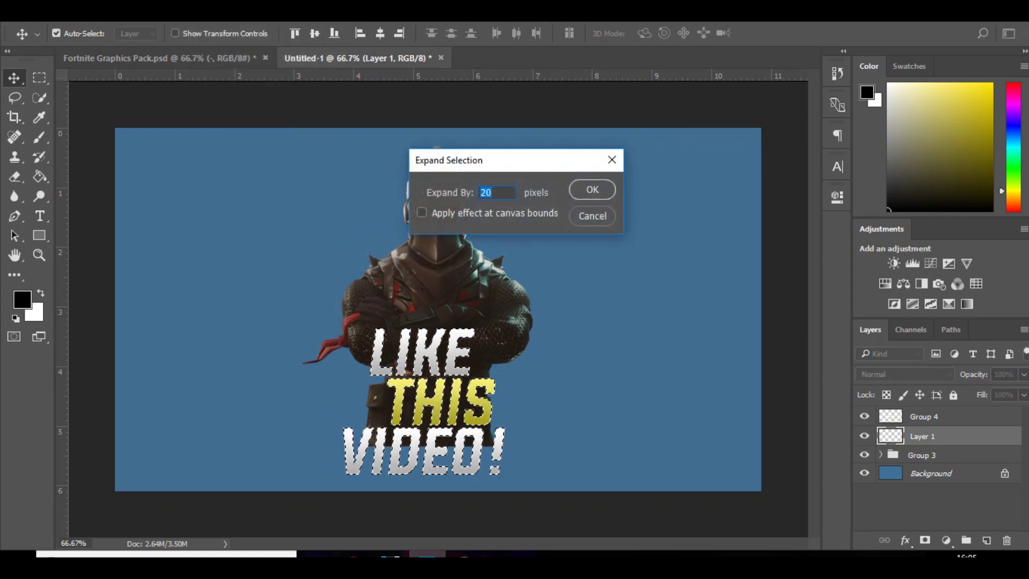
key("Return")
key("alt+BackSpace")
key("ctrl+d")
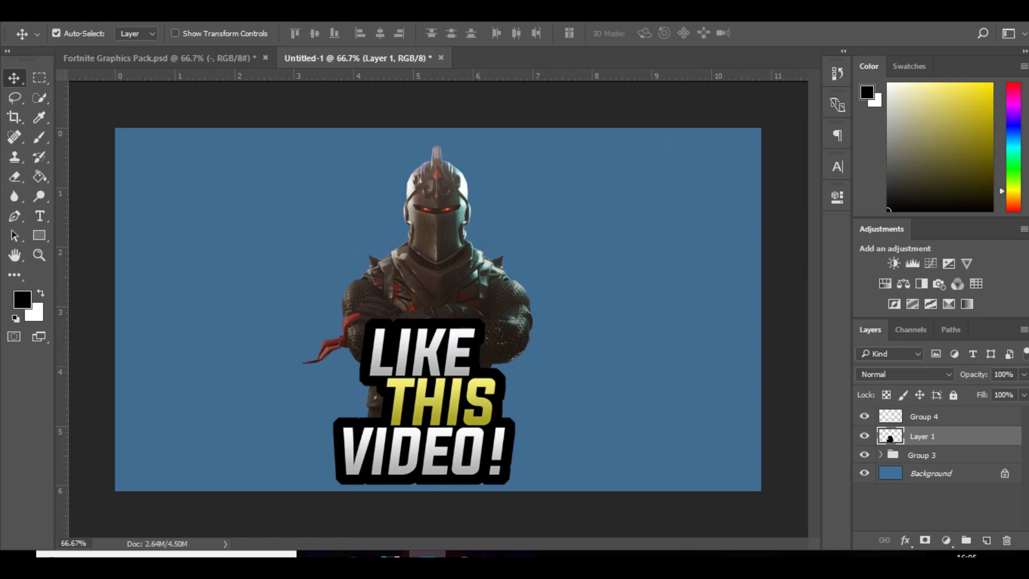
Step: Give the black backing layer a linear Gradient Overlay at 13% opacity and an Inner Glow with its preset settings
double_click(971, 436)
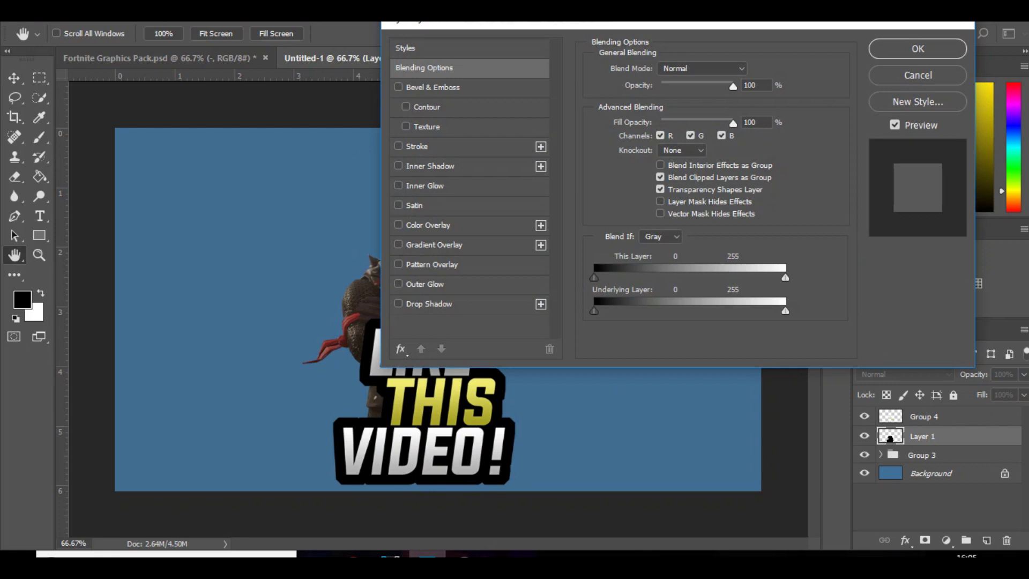
left_click(434, 245)
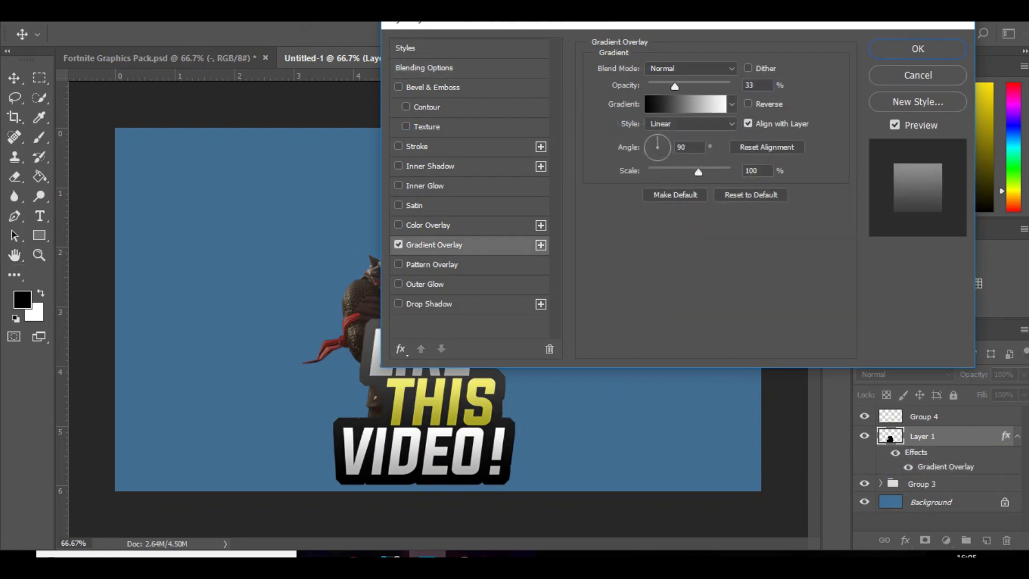
left_click_drag(674, 86, 658, 86)
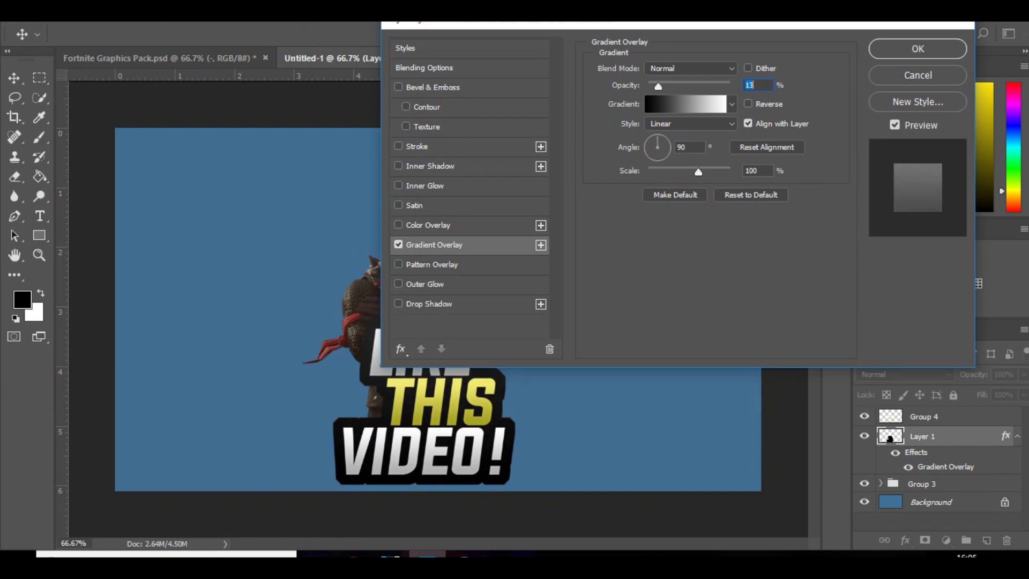
left_click(425, 186)
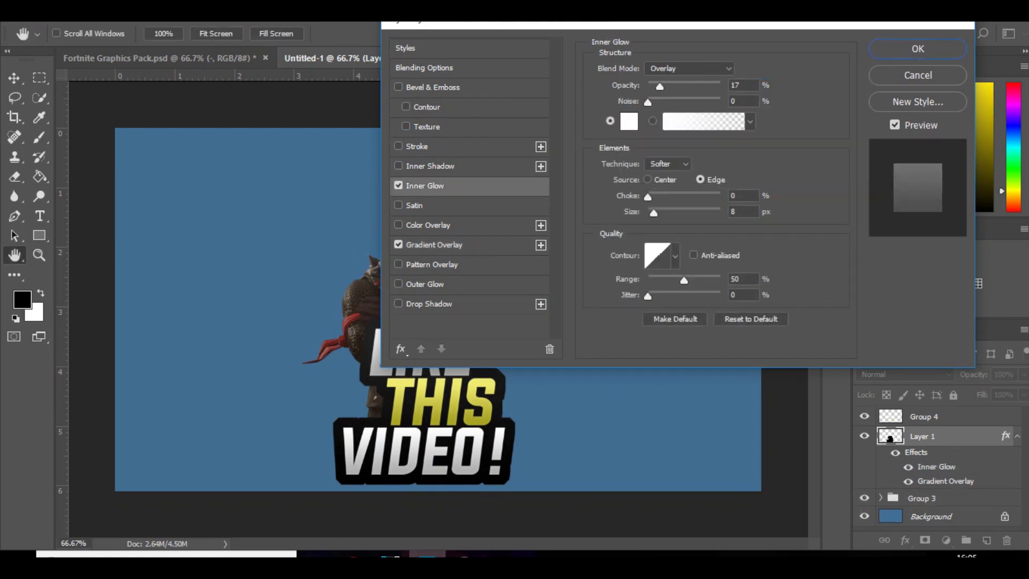
key("Return")
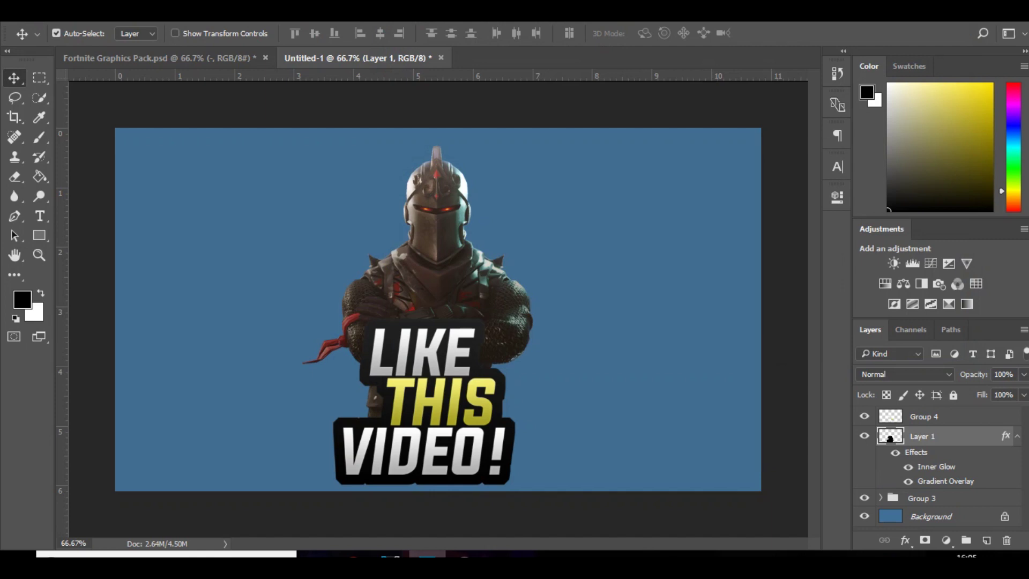
Step: Group the text layer with its black backing layer and merge the group into one layer
left_click(922, 417, "ctrl")
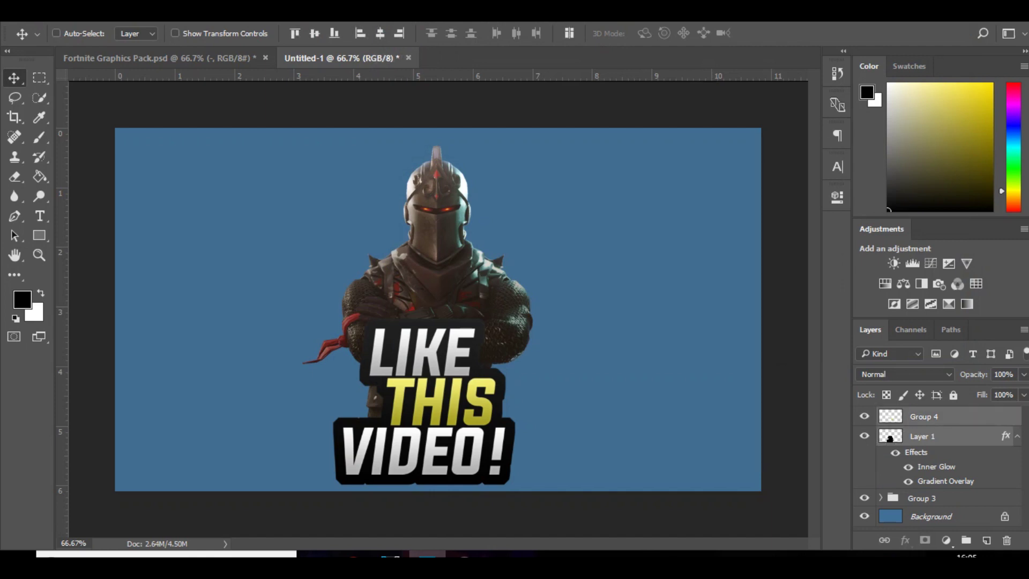
key("ctrl+g")
key("ctrl+e")
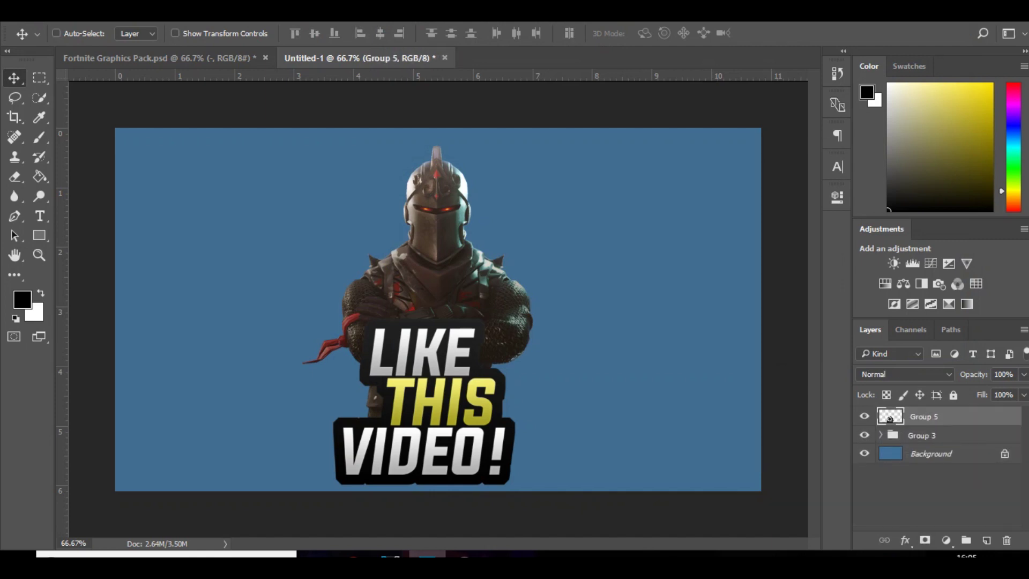
Step: Skew the merged text and backing horizontally by -8.80 degrees for a stronger slant
key("ctrl+t")
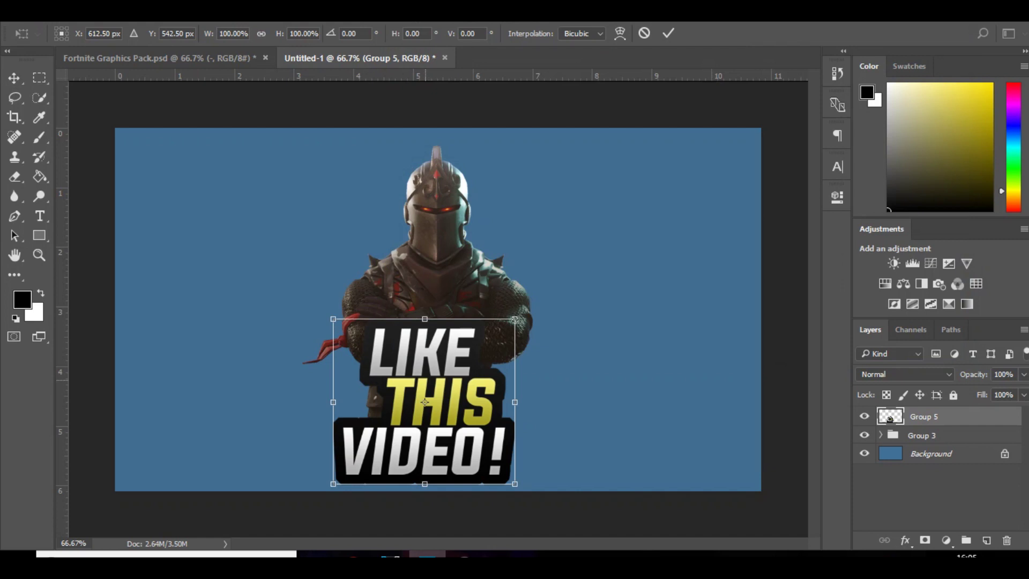
left_click_drag(425, 319, 436, 319)
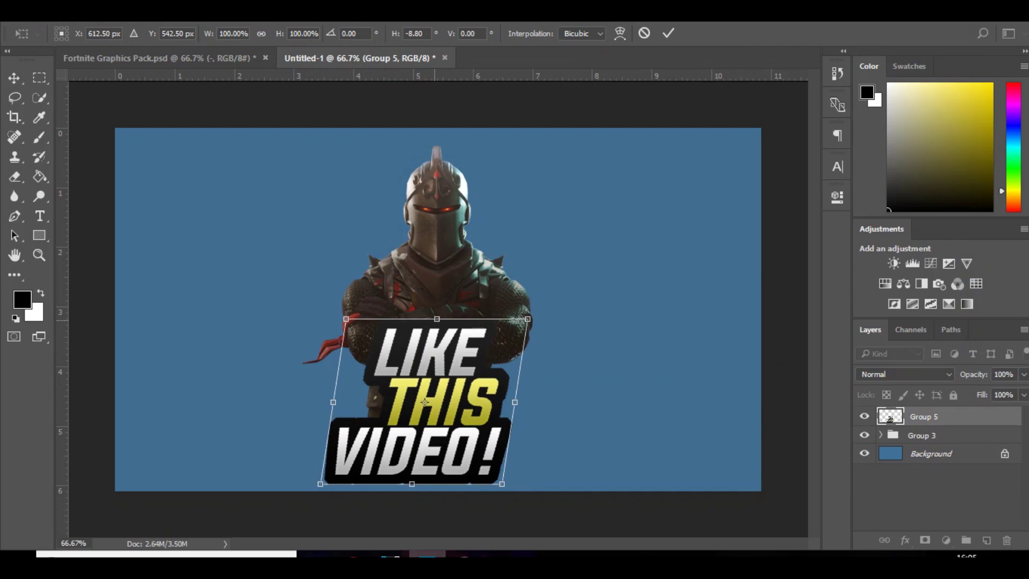
key("Return")
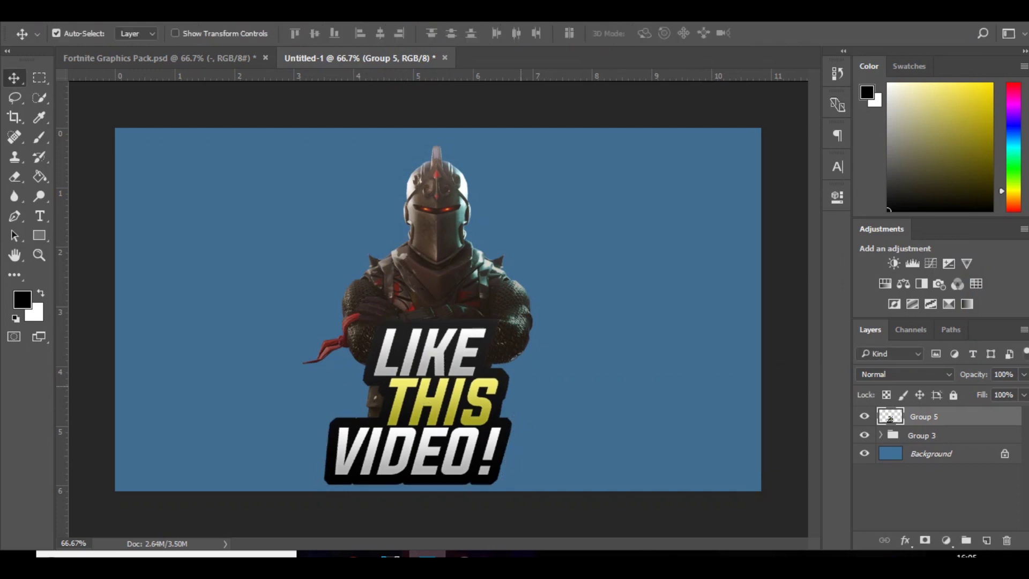